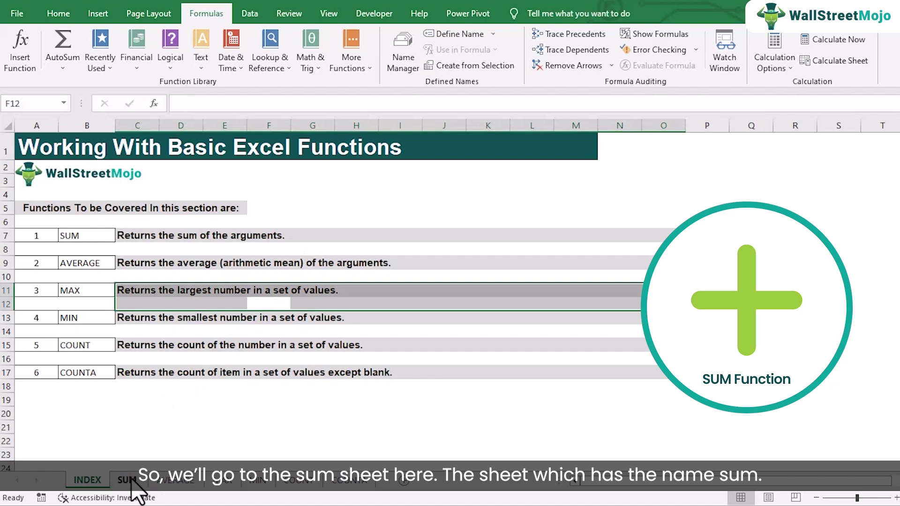
# Open the SUM sheet and examine the formula behind the Soap row's Total
pyautogui.click(124, 482)
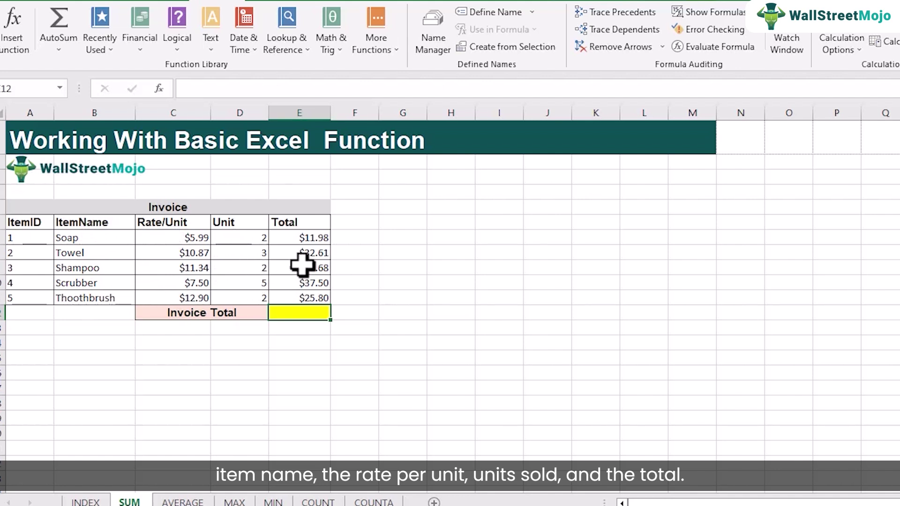
pyautogui.doubleClick(305, 238)
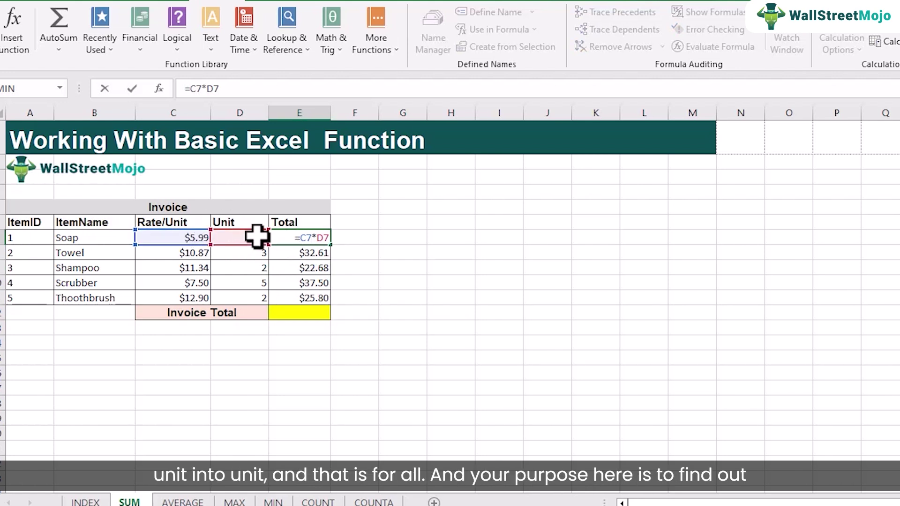
pyautogui.press('Return')
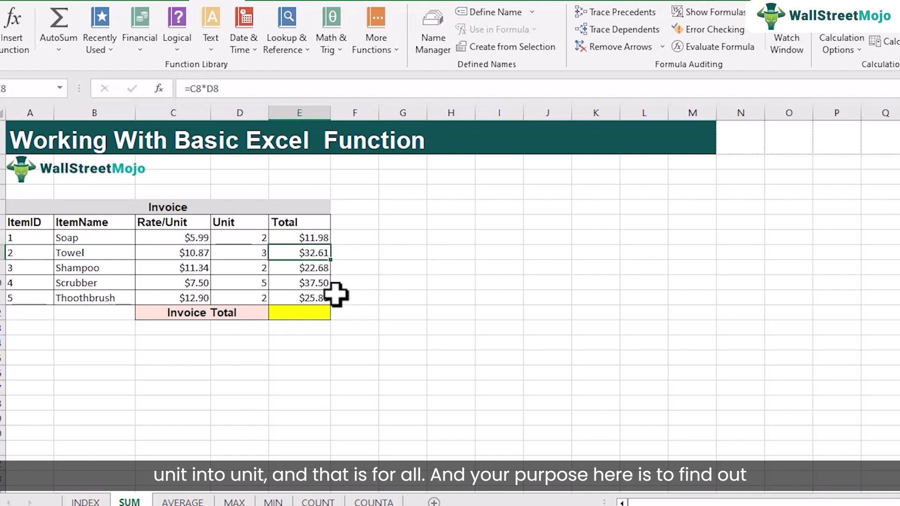
# Total the range E7:E11 in the Invoice Total cell E12 using AutoSum
pyautogui.click(298, 311)
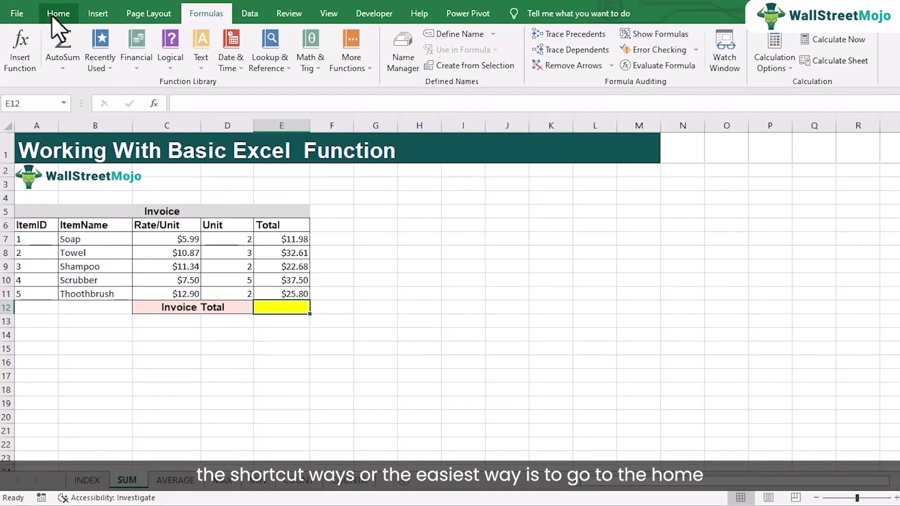
pyautogui.click(54, 16)
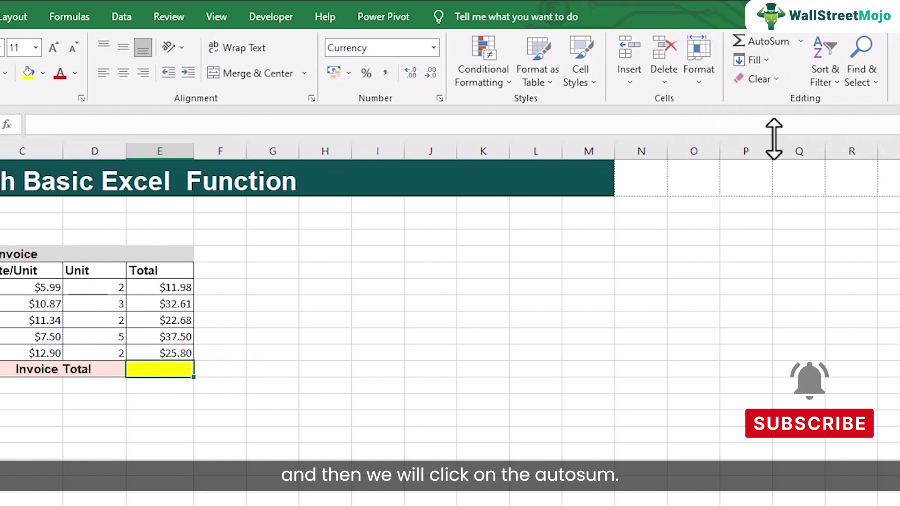
pyautogui.click(781, 44)
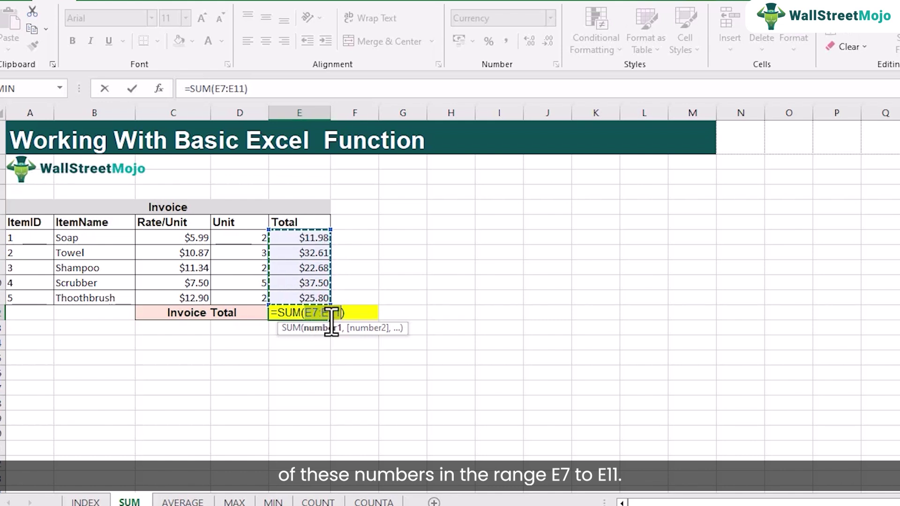
pyautogui.click(356, 314)
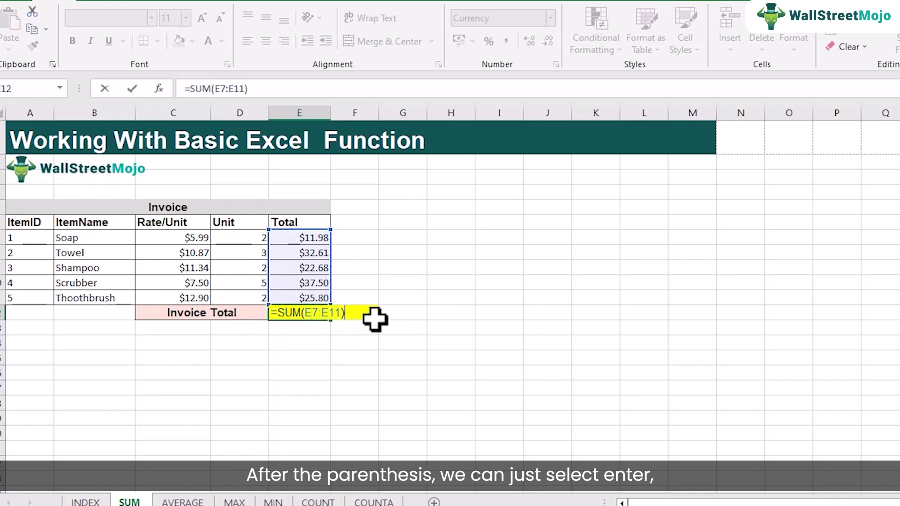
pyautogui.press('Return')
# Clear the Invoice Total cell E12, write the formula =SUM(E7:E11) there manually, and check it
pyautogui.click(307, 311)
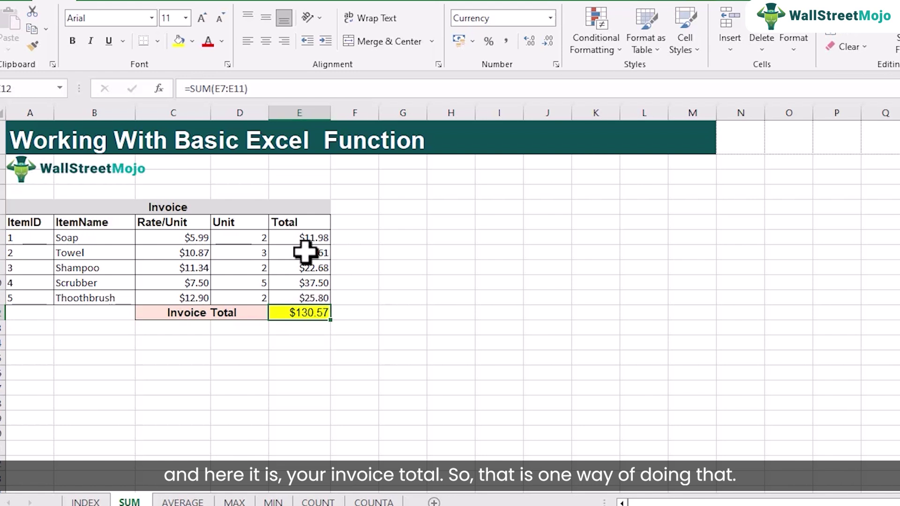
pyautogui.press('Delete')
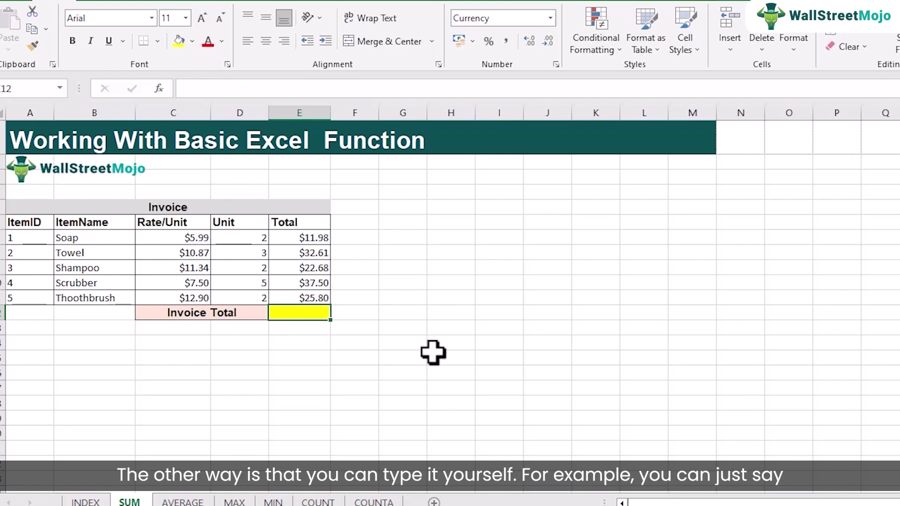
pyautogui.write('=')
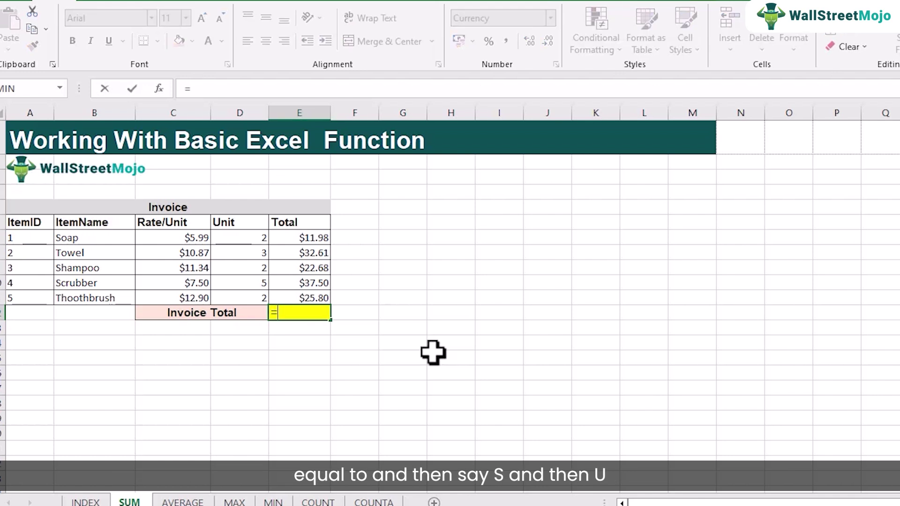
pyautogui.write('sum')
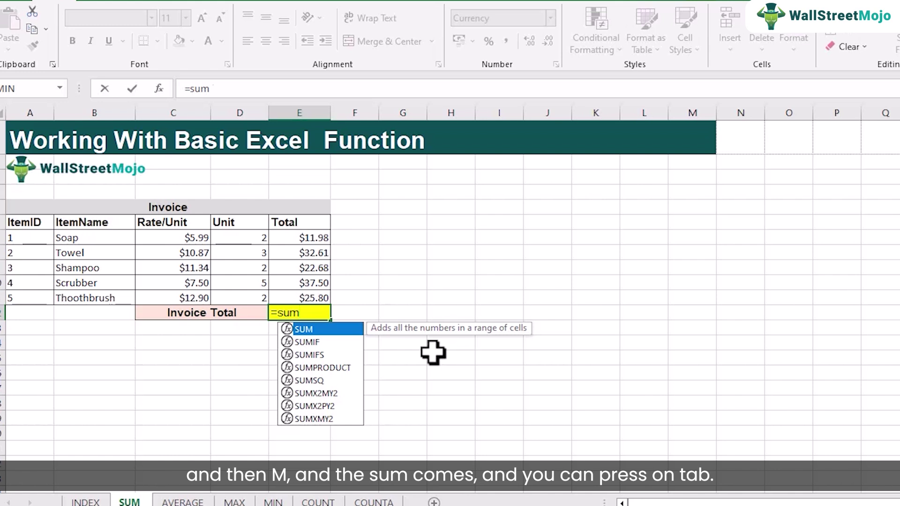
pyautogui.press('Tab')
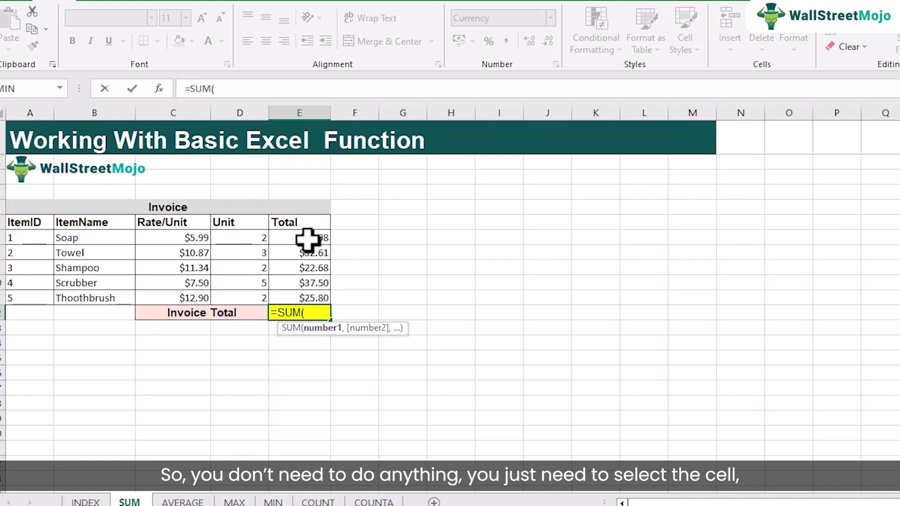
pyautogui.moveTo(307, 239); pyautogui.dragTo(309, 298)
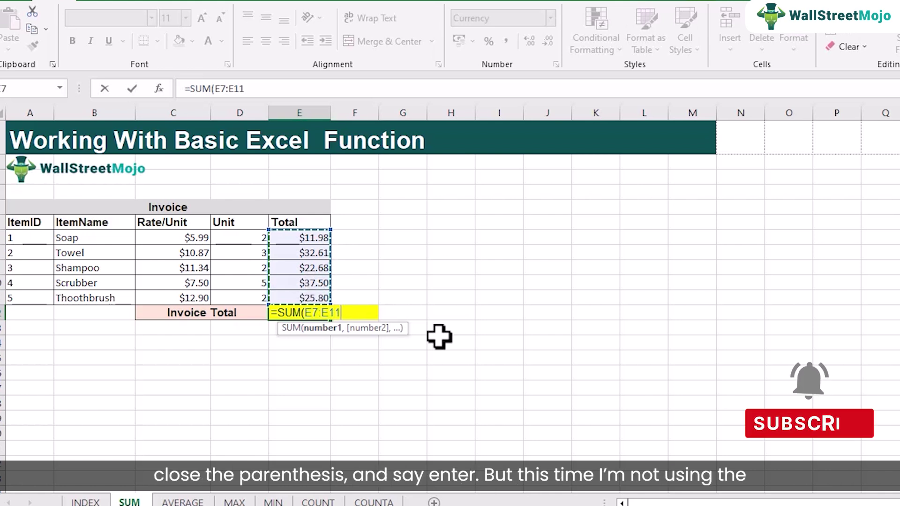
pyautogui.press('Return')
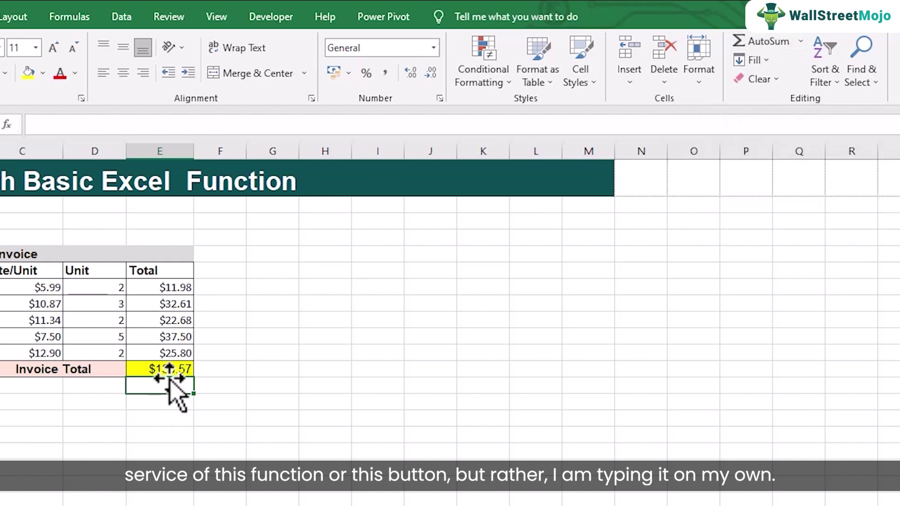
pyautogui.click(162, 369)
pyautogui.doubleClick(162, 369)
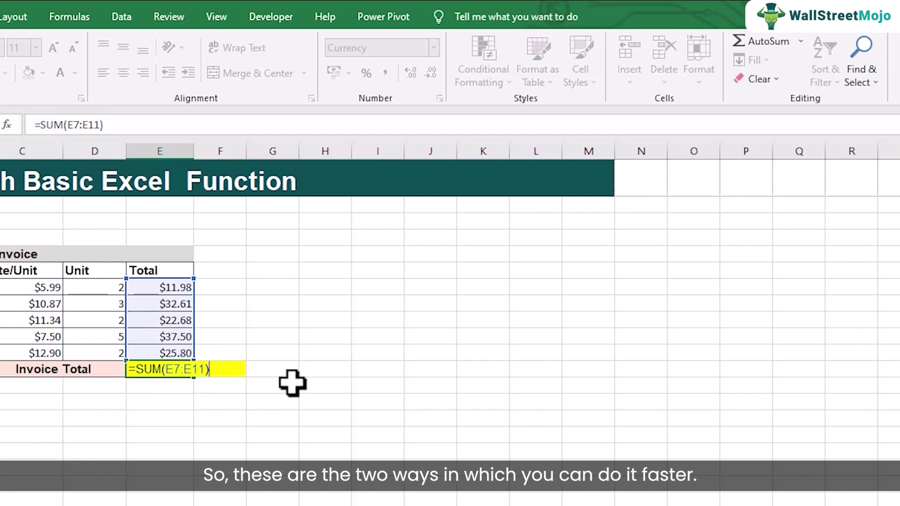
pyautogui.press('Return')
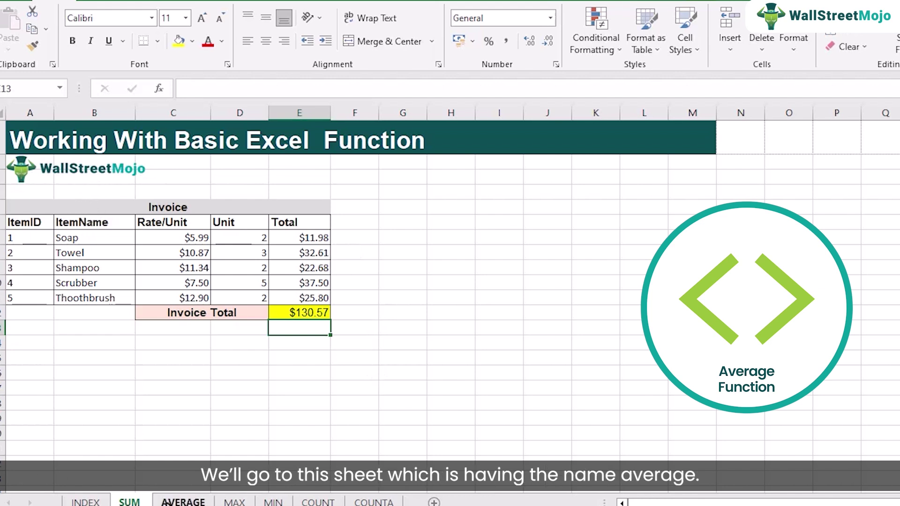
# On the AVERAGE sheet, calculate the Invoice Average of E7:E11 in cell E12 with the AutoSum Average option
pyautogui.click(182, 501)
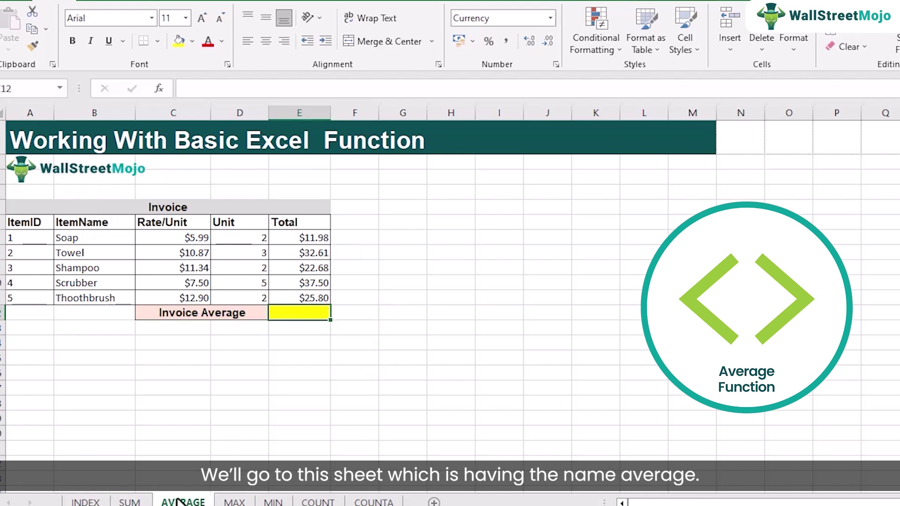
pyautogui.click(304, 356)
pyautogui.click(307, 314)
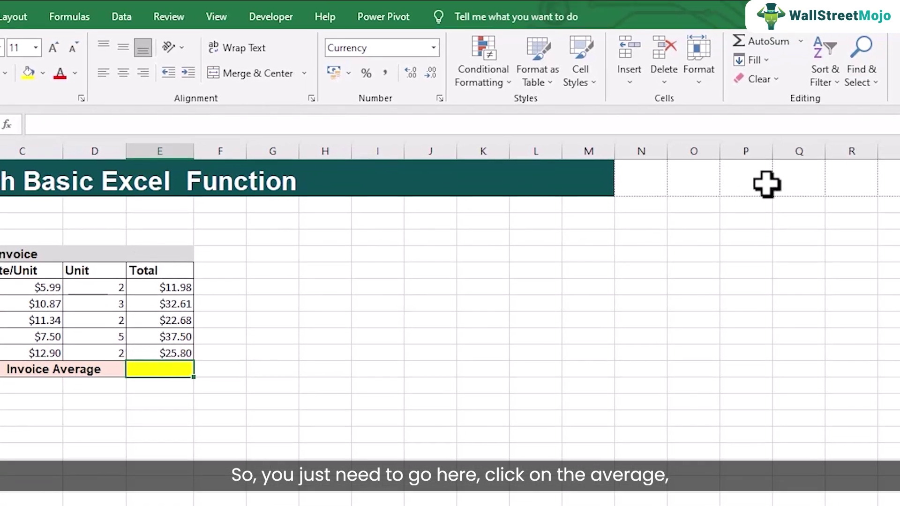
pyautogui.click(801, 41)
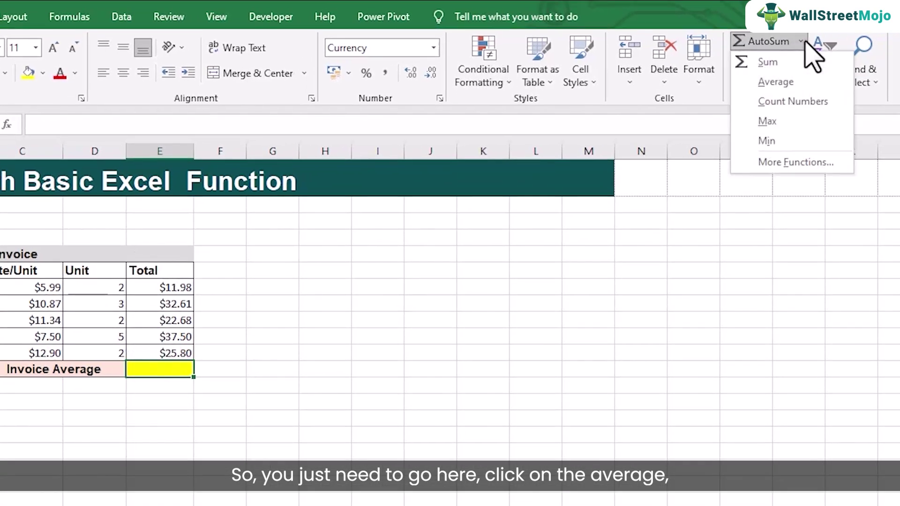
pyautogui.click(778, 85)
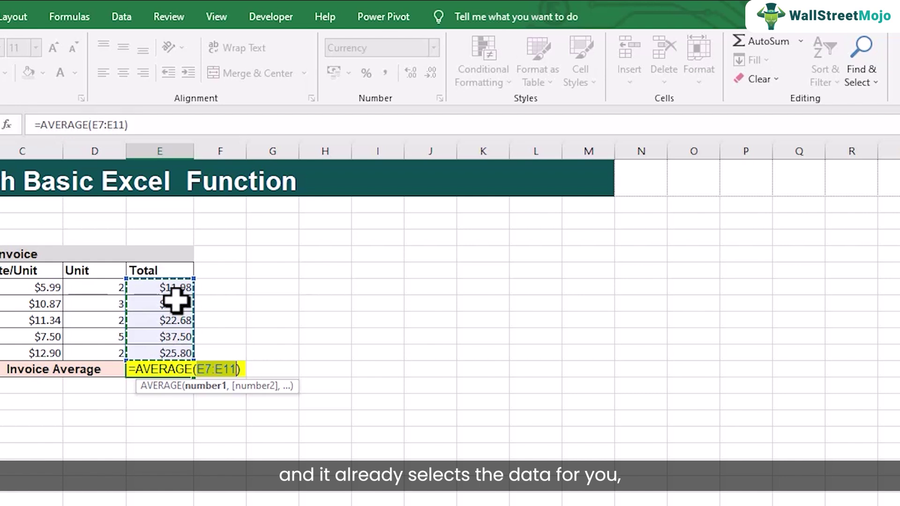
pyautogui.press('Return')
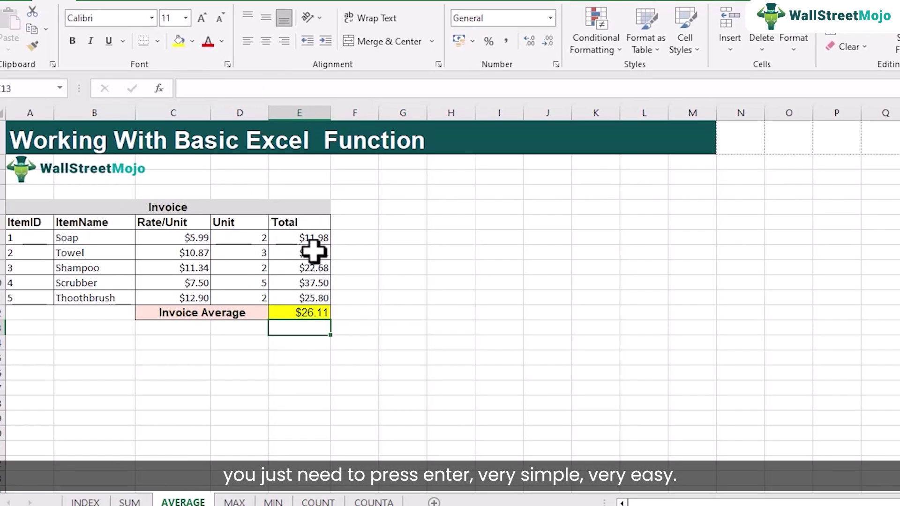
# Replace the Invoice Average formula in E12 with a manually written =AVERAGE(E7:E11)
pyautogui.click(302, 309)
pyautogui.doubleClick(301, 309)
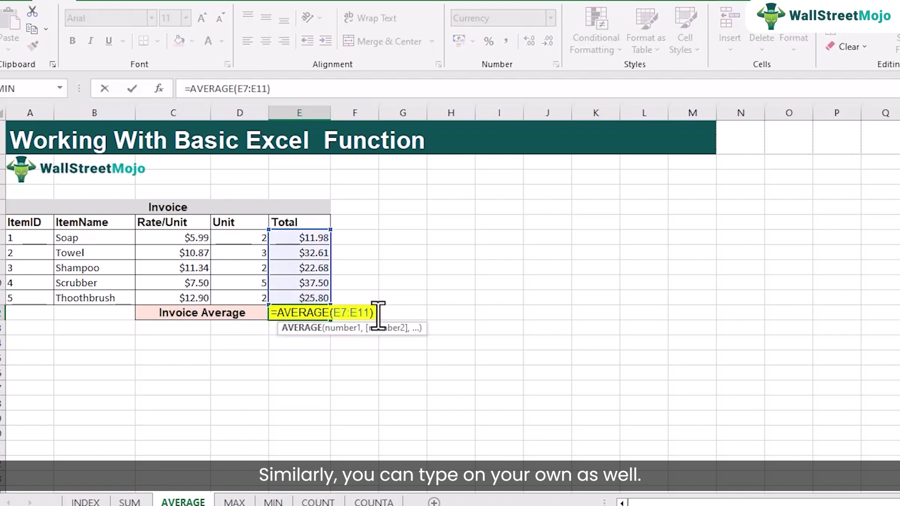
pyautogui.moveTo(378, 314); pyautogui.dragTo(231, 281)
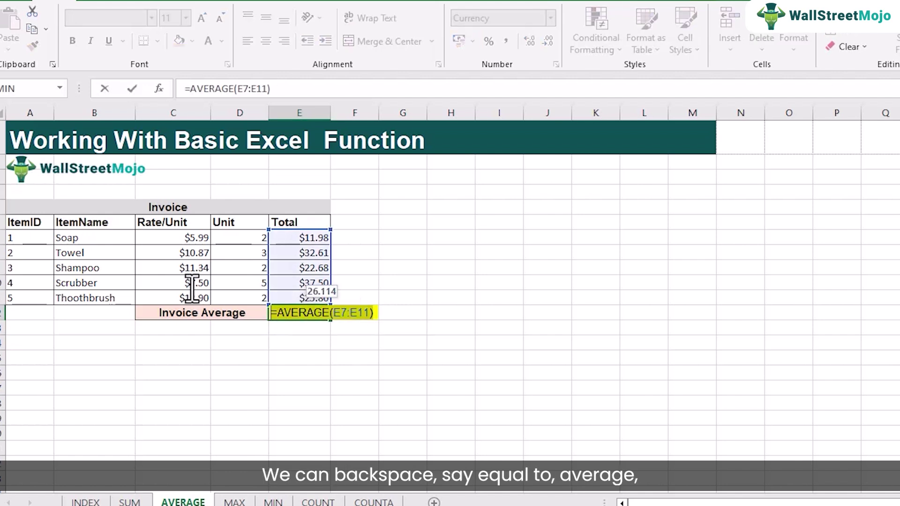
pyautogui.press('BackSpace')
pyautogui.write('=avr')
pyautogui.press('BackSpace')
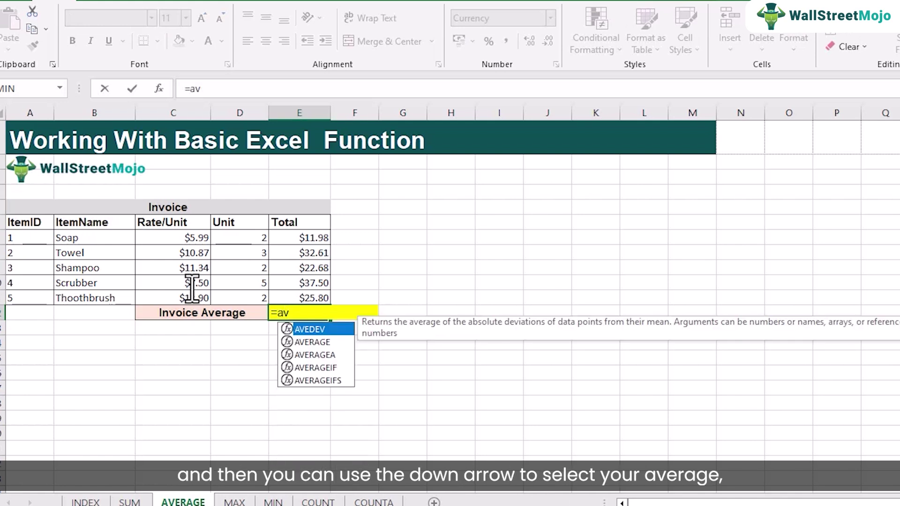
pyautogui.press('Down')
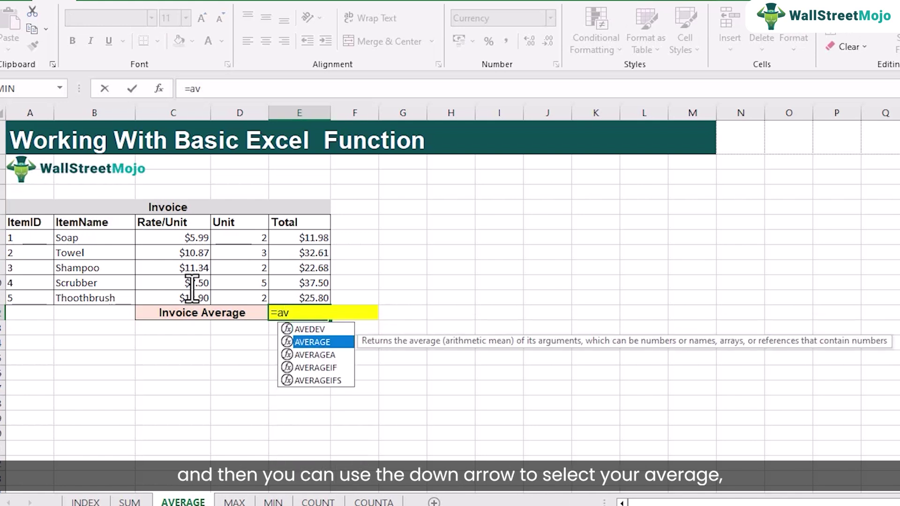
pyautogui.press('Tab')
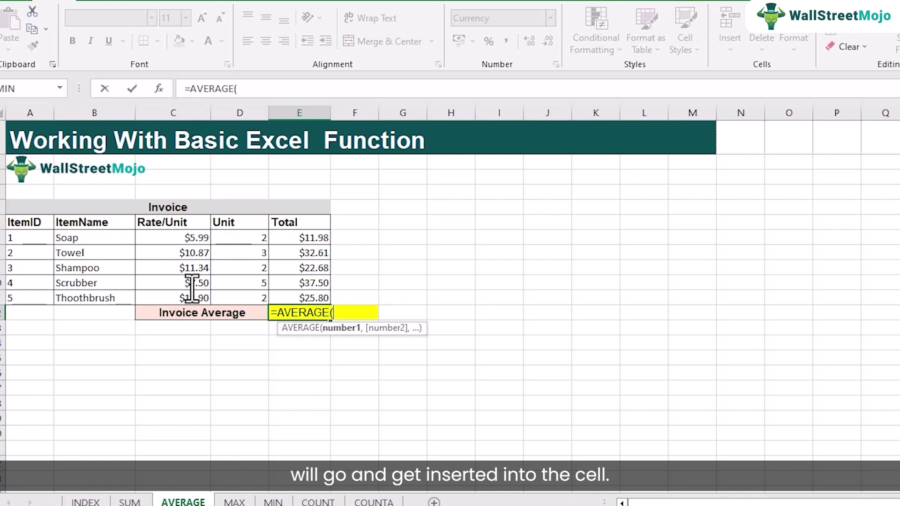
pyautogui.moveTo(294, 240); pyautogui.dragTo(299, 293)
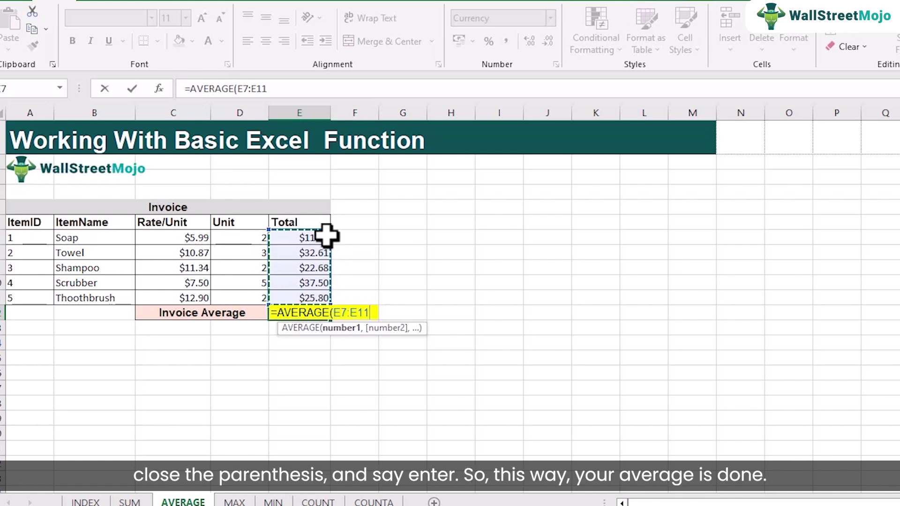
pyautogui.write(')')
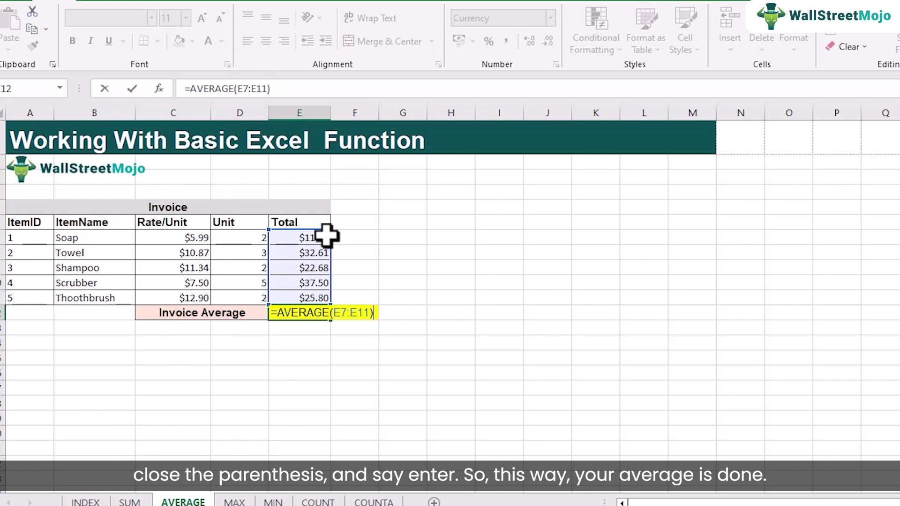
pyautogui.press('Return')
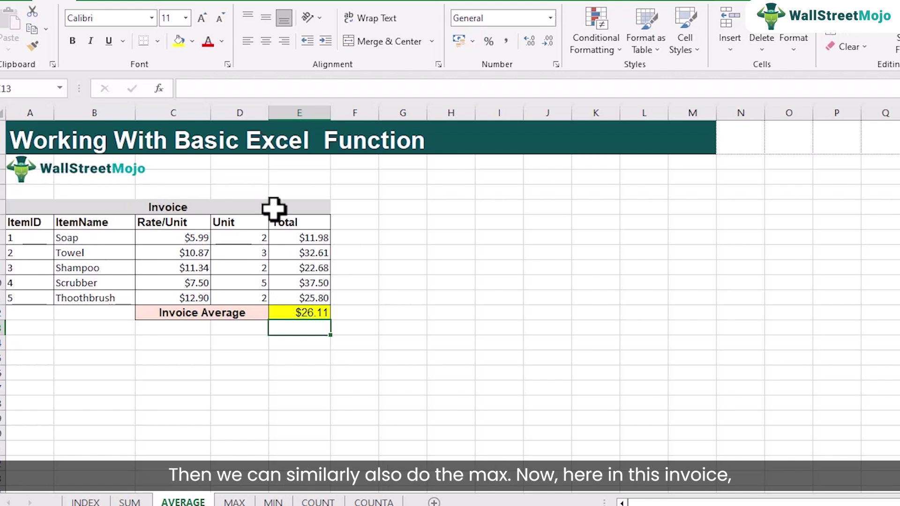
# On the MAX sheet, calculate the Highest Rate of C7:C11 in cell C12 with the AutoSum Max option
pyautogui.click(235, 502)
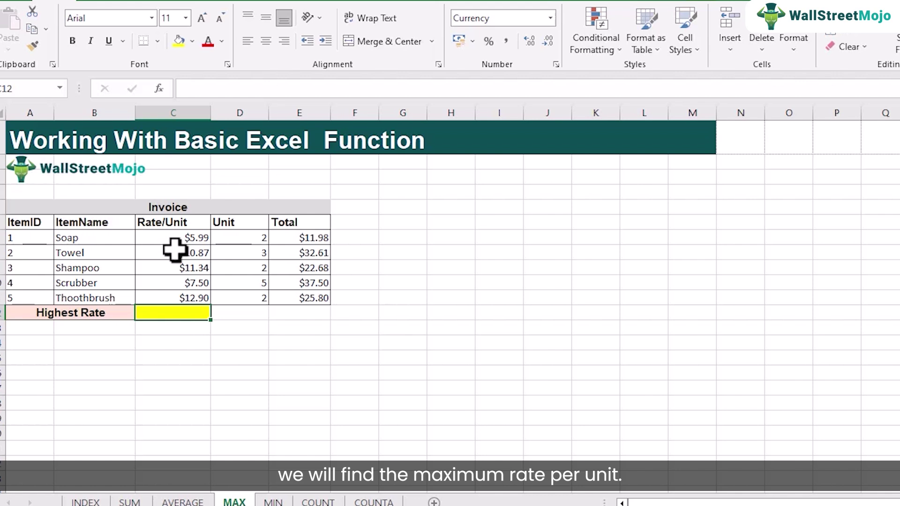
pyautogui.moveTo(176, 237); pyautogui.dragTo(196, 297)
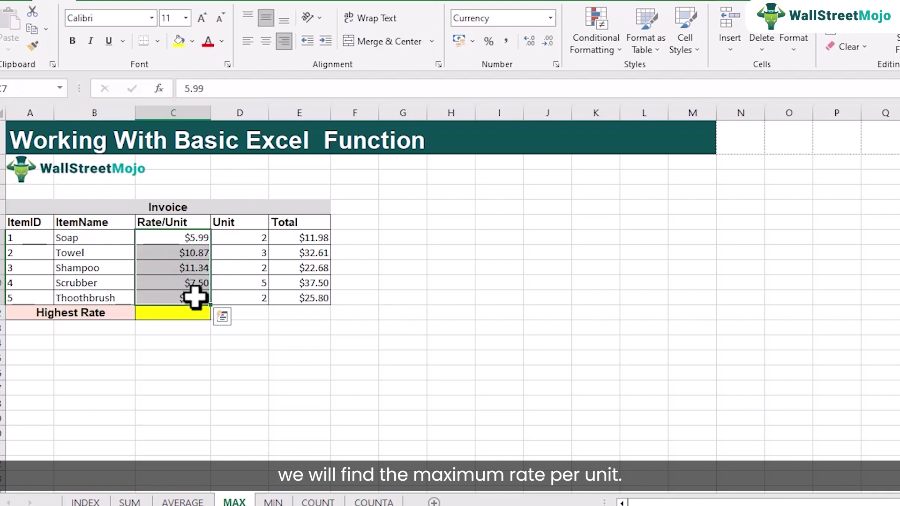
pyautogui.click(165, 314)
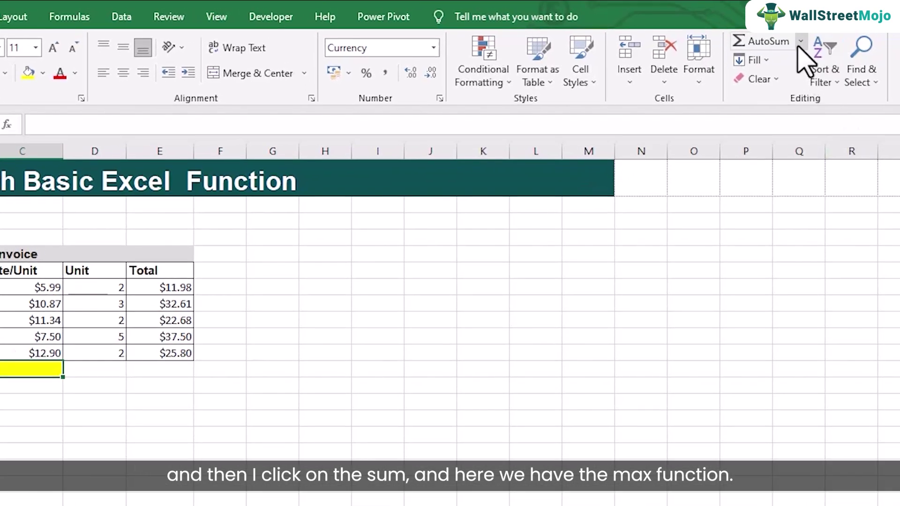
pyautogui.click(825, 35)
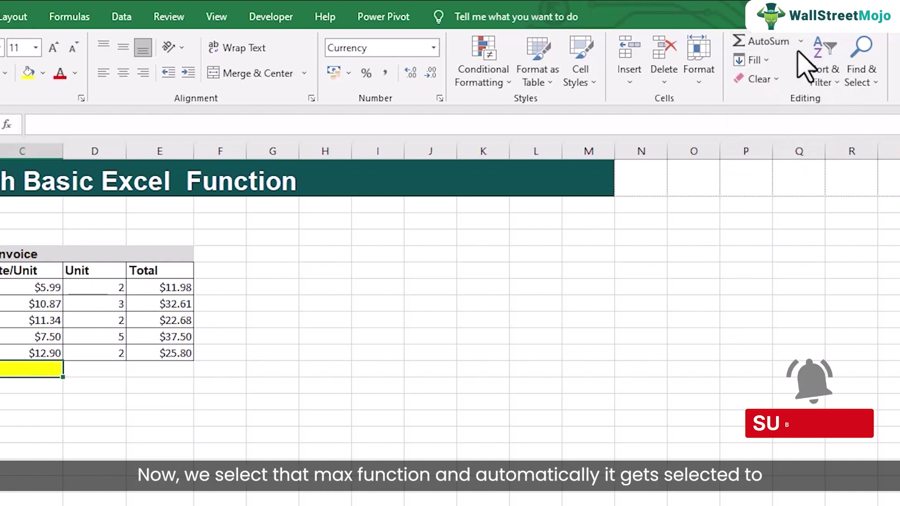
pyautogui.click(800, 42)
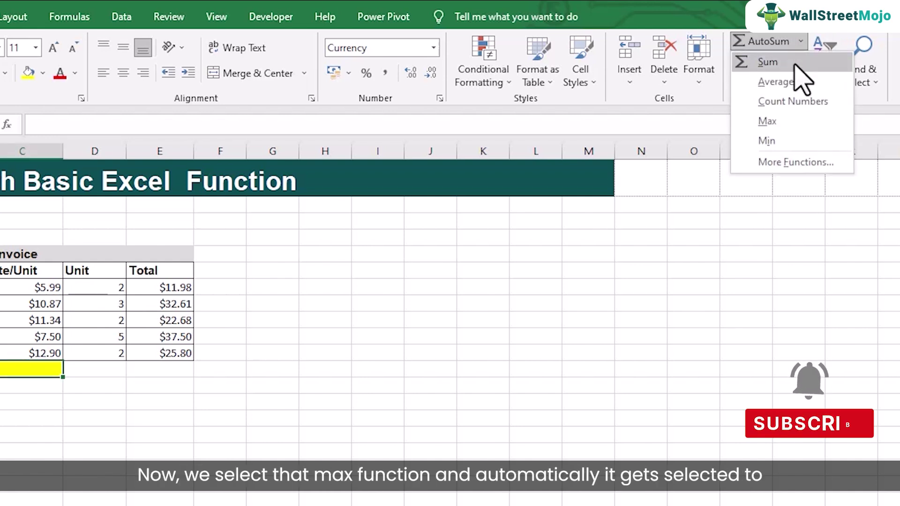
pyautogui.click(774, 123)
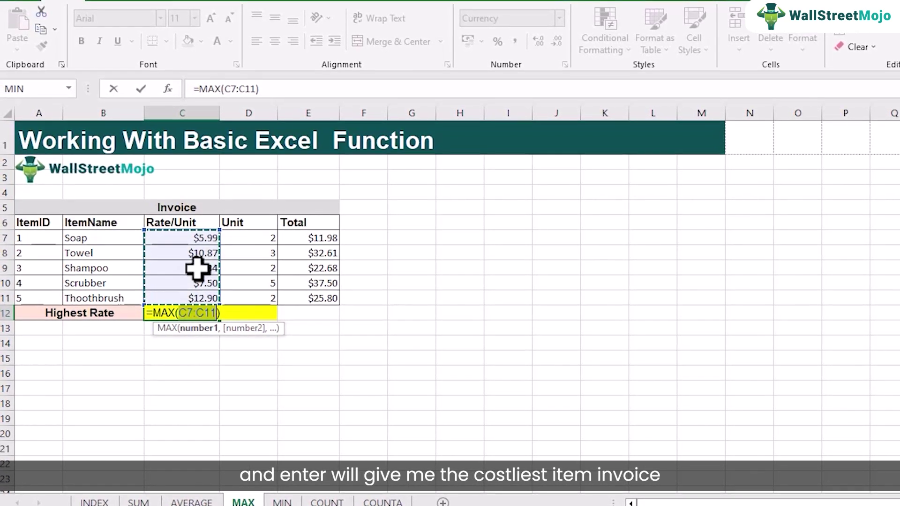
pyautogui.press('Return')
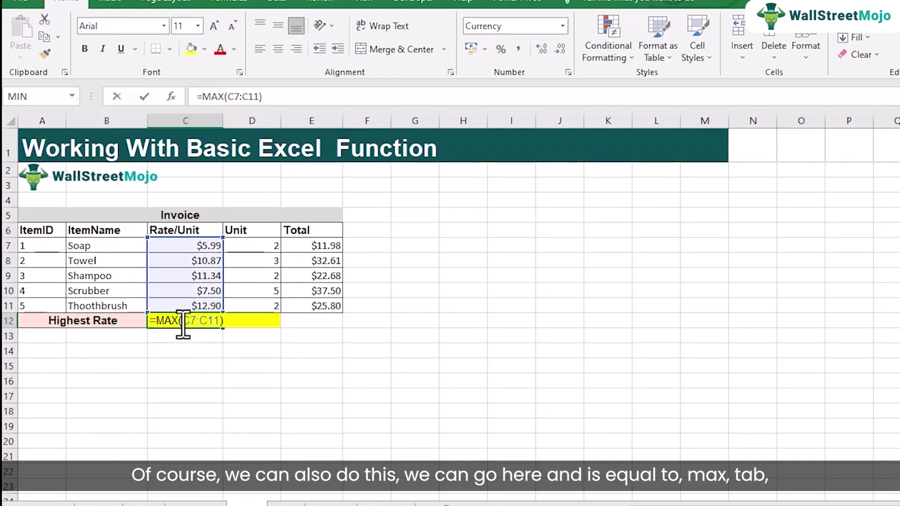
# Replace the Highest Rate formula in C12 with a manually written =MAX(C7:C10)
pyautogui.press('BackSpace')
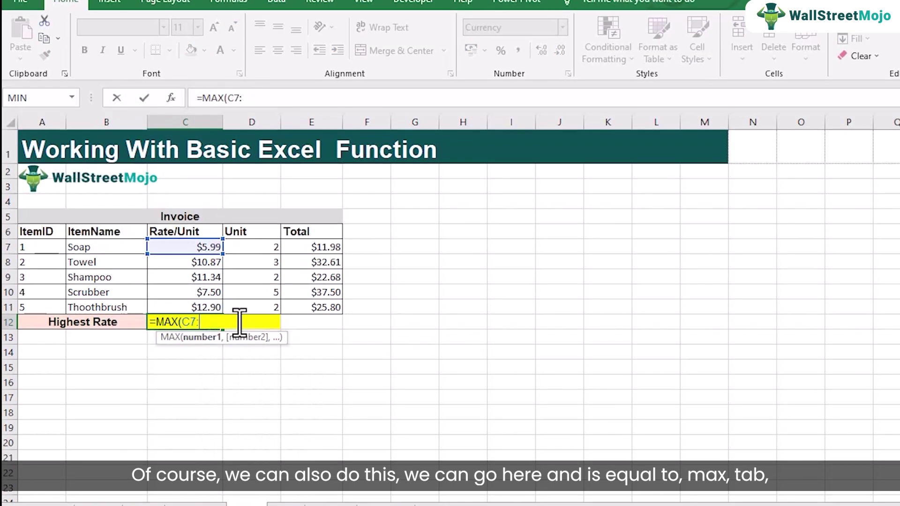
pyautogui.press('BackSpace')
pyautogui.press('BackSpace')
pyautogui.press('BackSpace')
pyautogui.press('BackSpace')
pyautogui.press('BackSpace')
pyautogui.write('=max')
pyautogui.press('Tab')
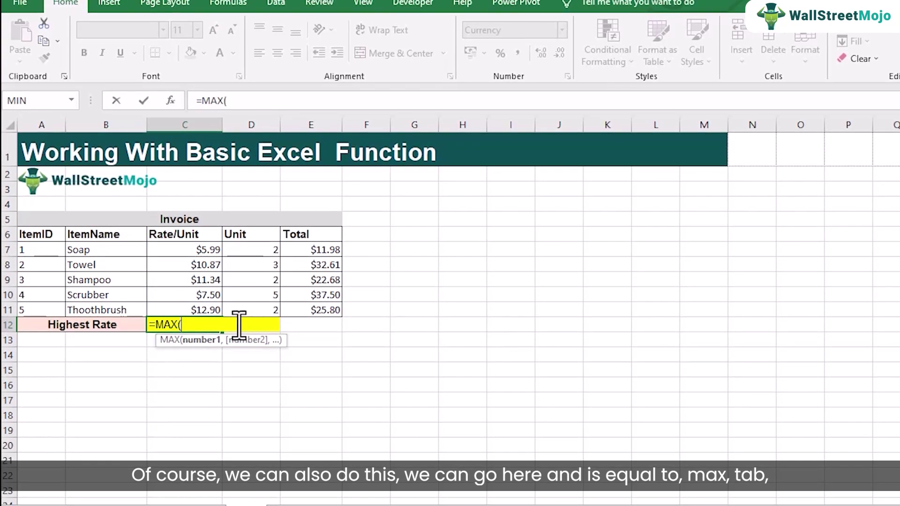
pyautogui.click(210, 252)
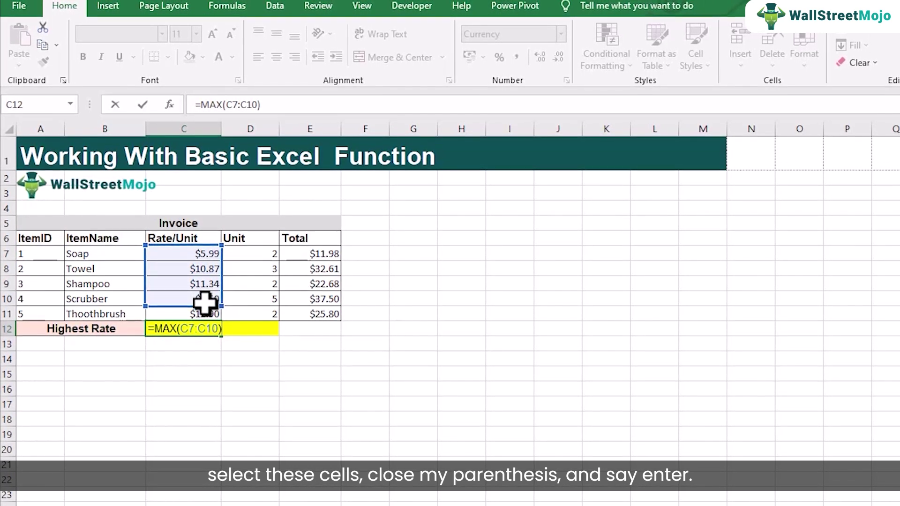
pyautogui.click(190, 330)
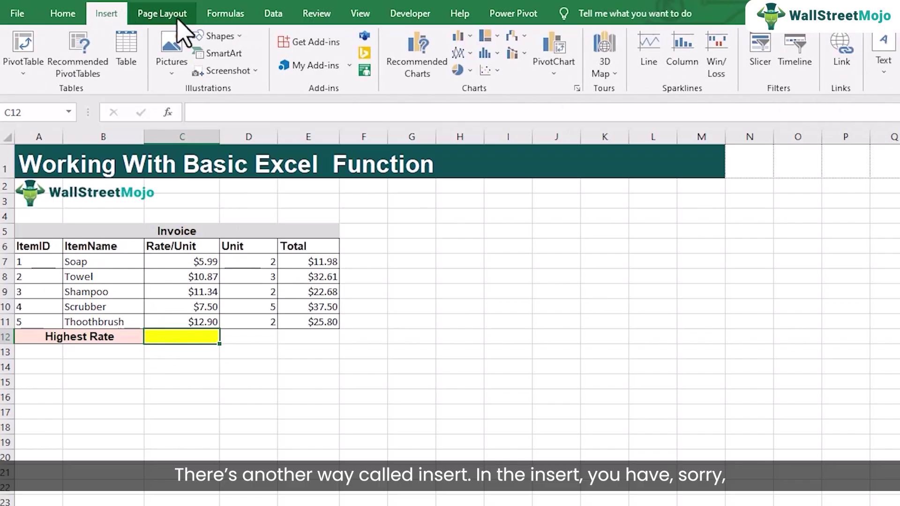
# Look through the AutoSum options and the Financial functions in the function library
pyautogui.click(237, 16)
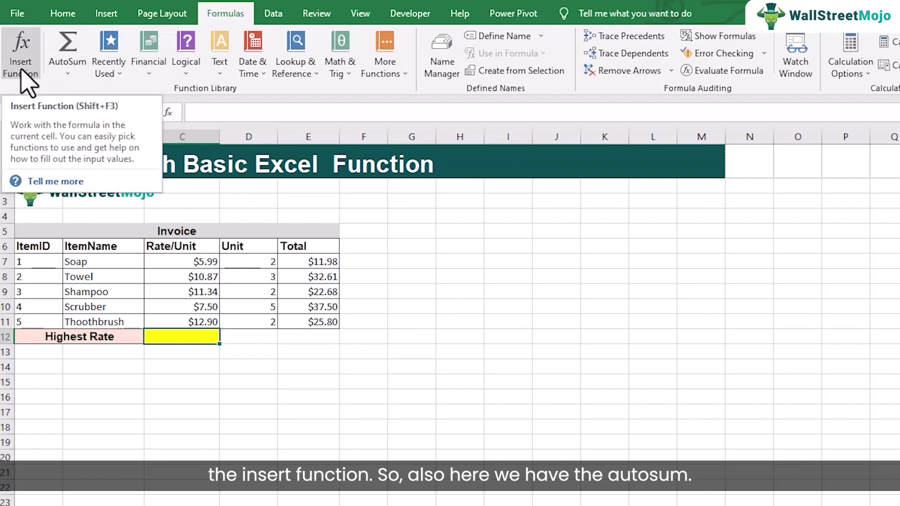
pyautogui.click(70, 73)
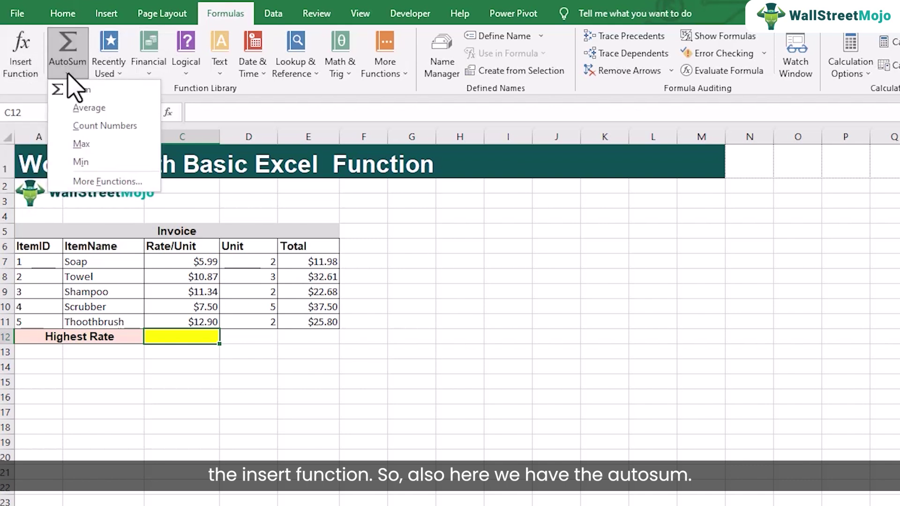
pyautogui.click(150, 75)
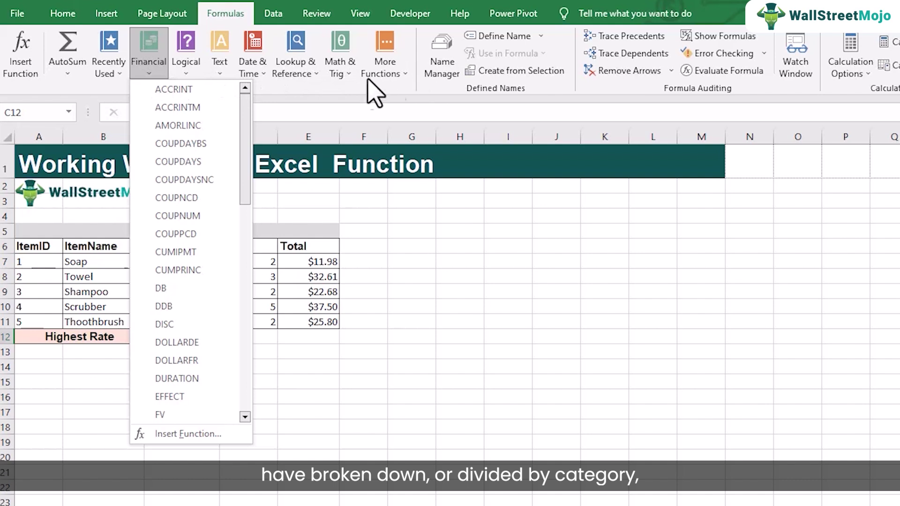
# Open the Insert Function dialog for cell C12 and look through the All and Financial function categories
pyautogui.click(21, 54)
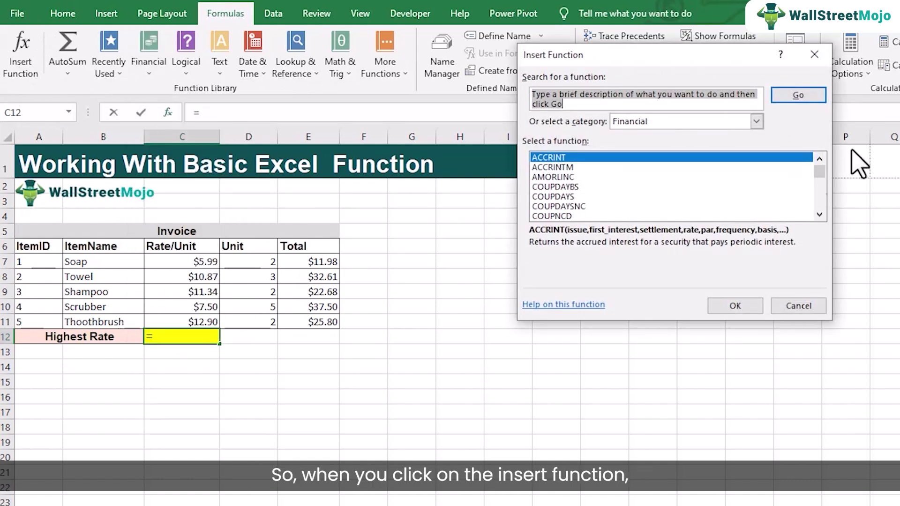
pyautogui.moveTo(738, 65); pyautogui.dragTo(688, 90)
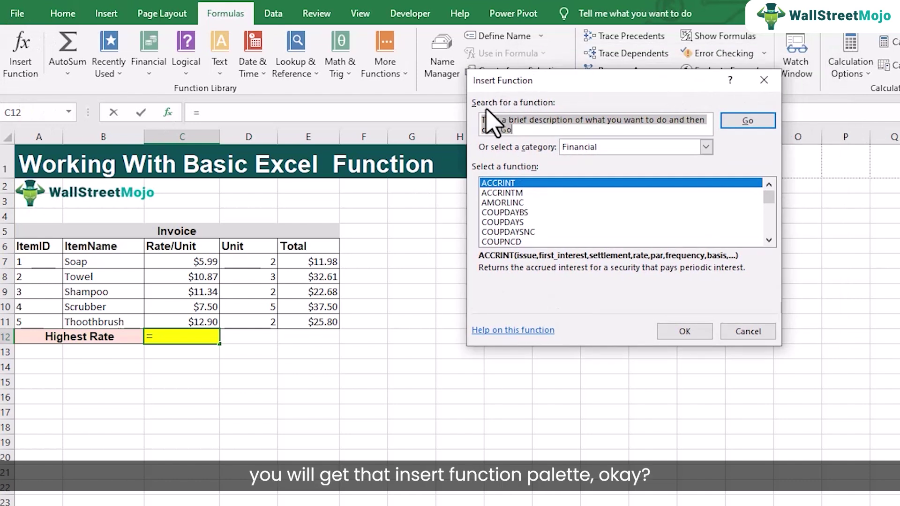
pyautogui.click(705, 147)
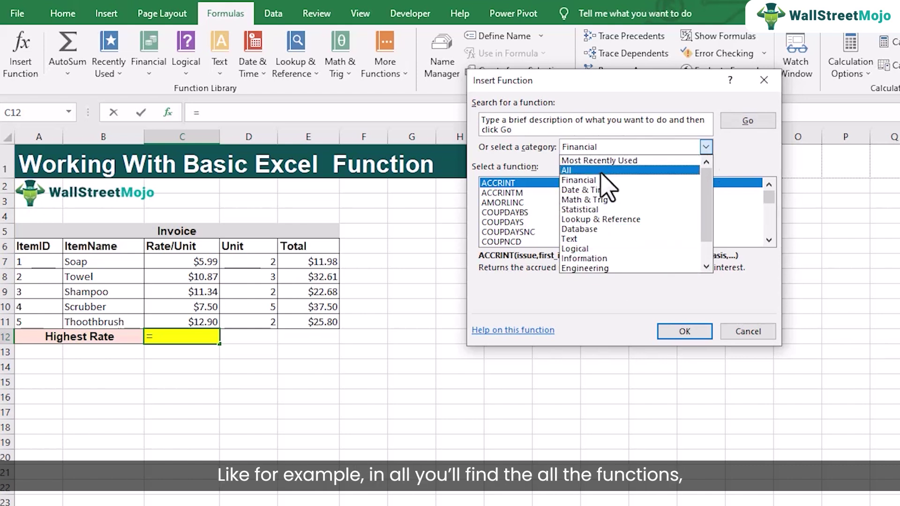
pyautogui.click(602, 171)
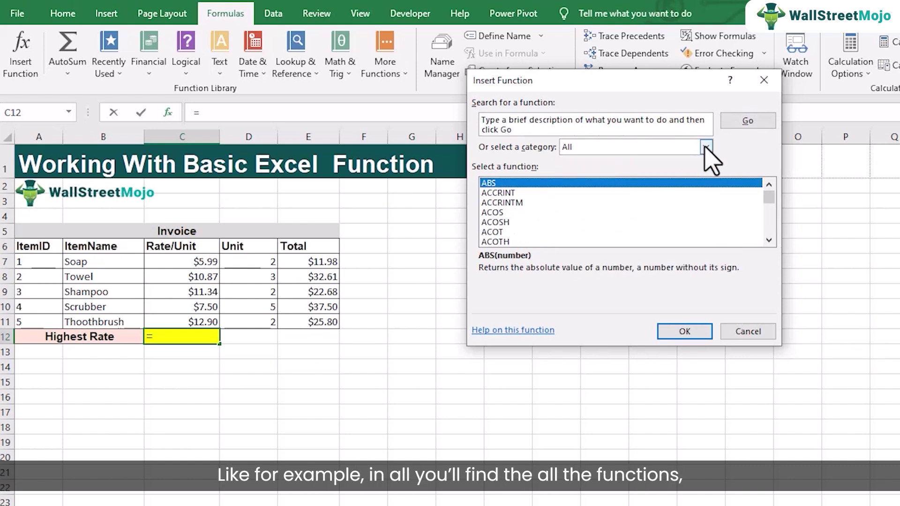
pyautogui.click(705, 147)
pyautogui.click(649, 185)
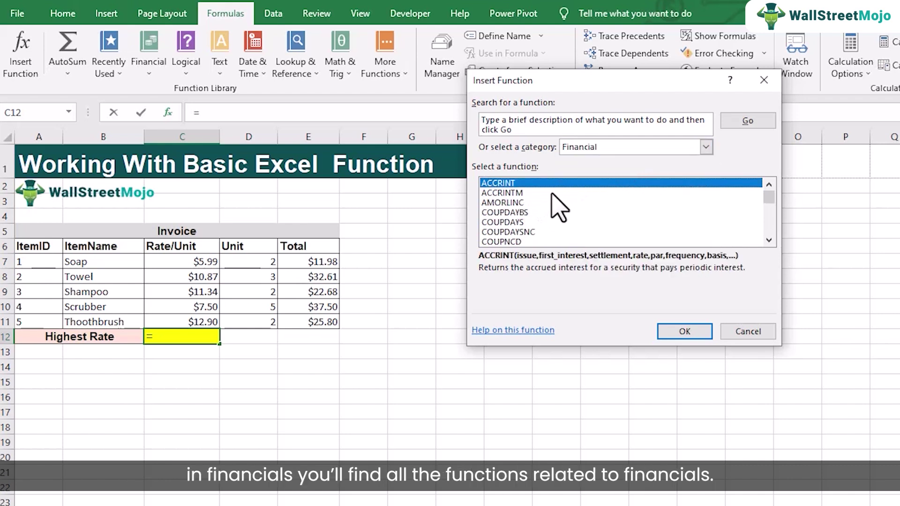
# Find the MAX function in the Statistical category and insert it into the Highest Rate cell C12
pyautogui.click(705, 147)
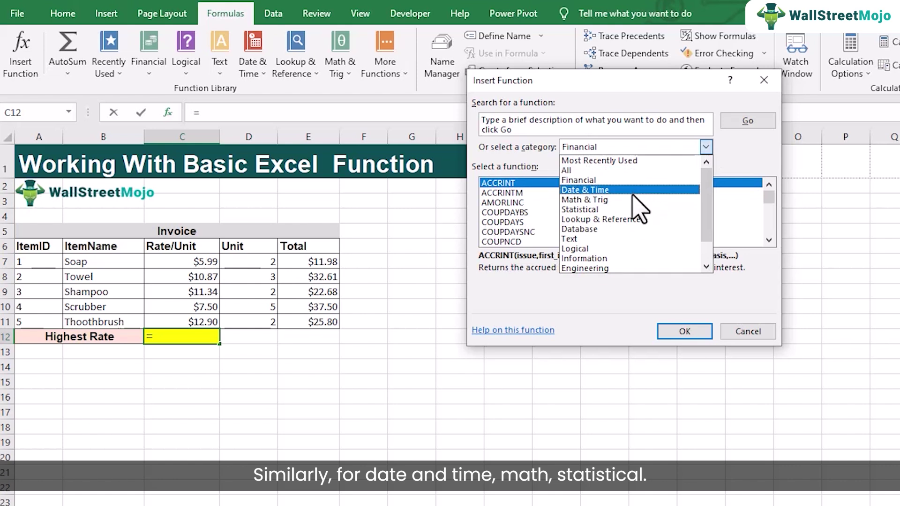
pyautogui.click(628, 210)
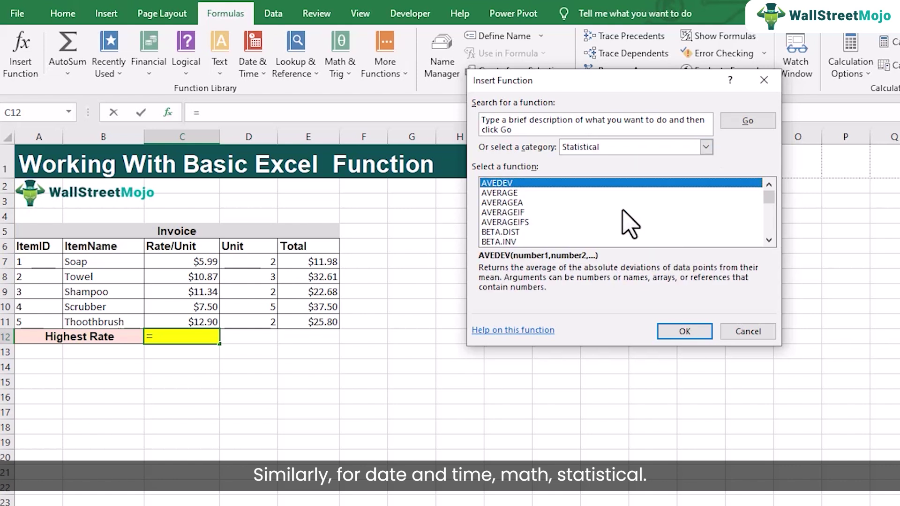
pyautogui.press('m')
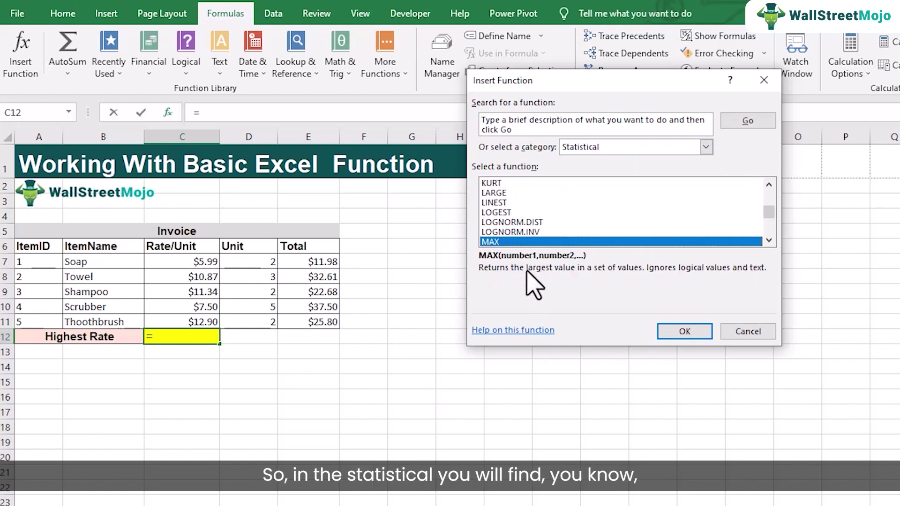
pyautogui.click(771, 242)
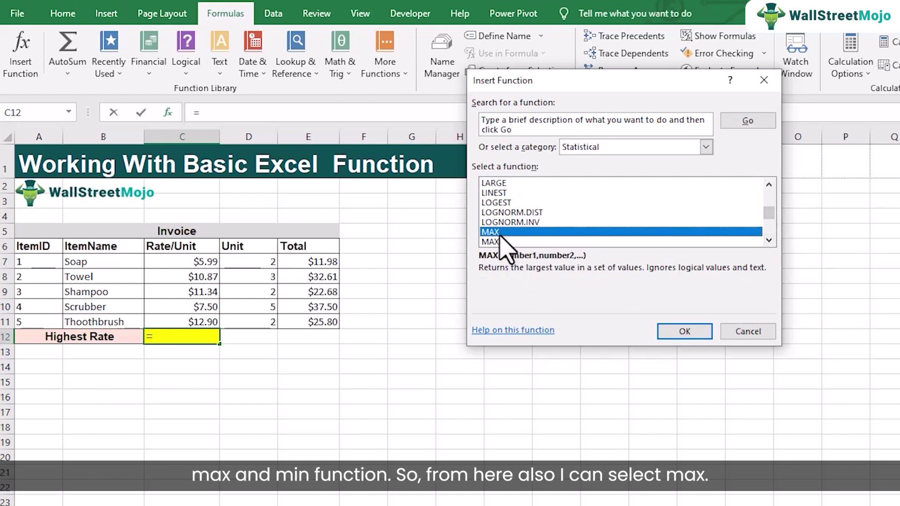
pyautogui.moveTo(769, 213); pyautogui.dragTo(769, 193)
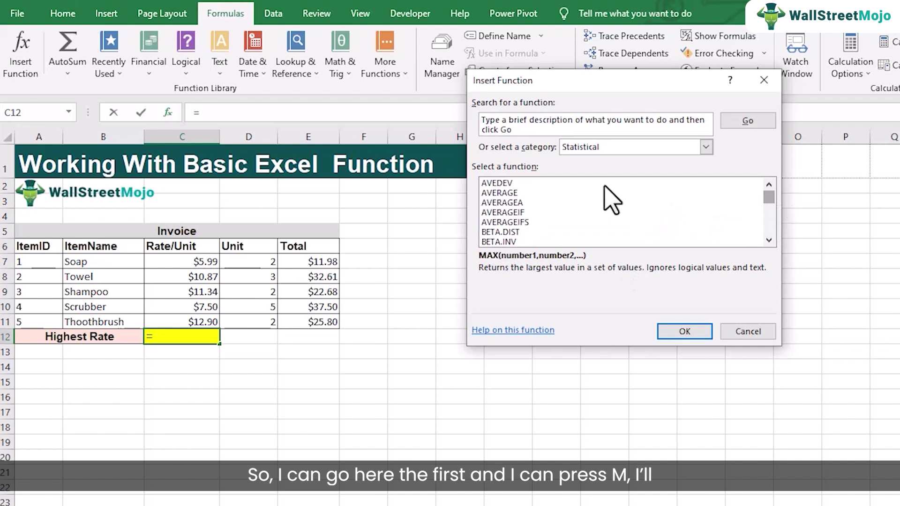
pyautogui.click(588, 192)
pyautogui.press('m')
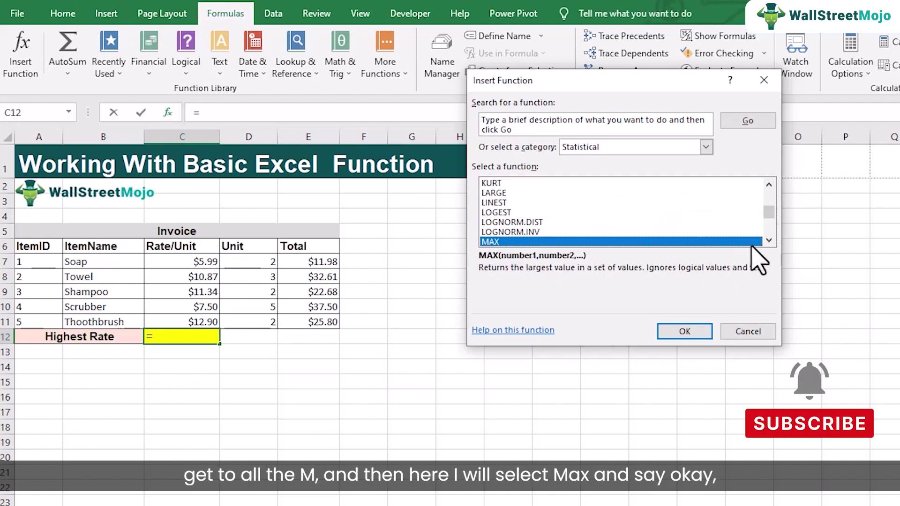
pyautogui.click(770, 241)
pyautogui.click(769, 240)
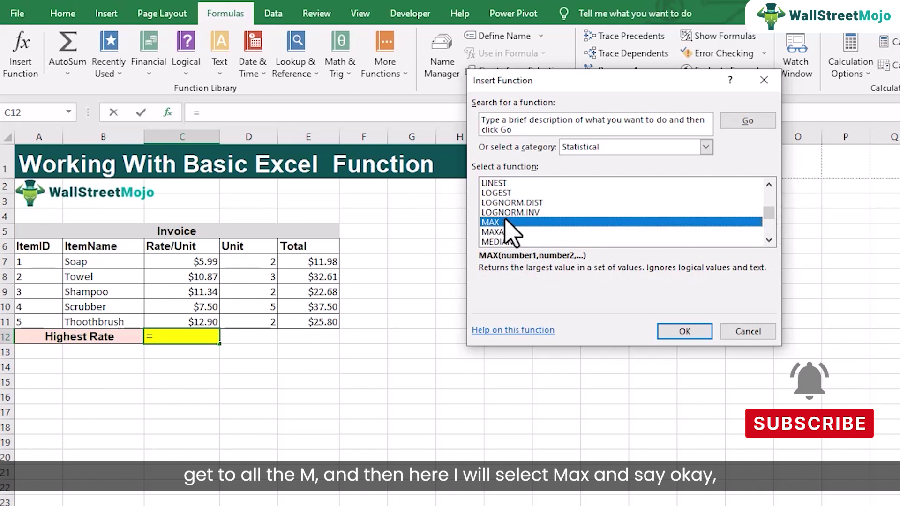
pyautogui.click(679, 334)
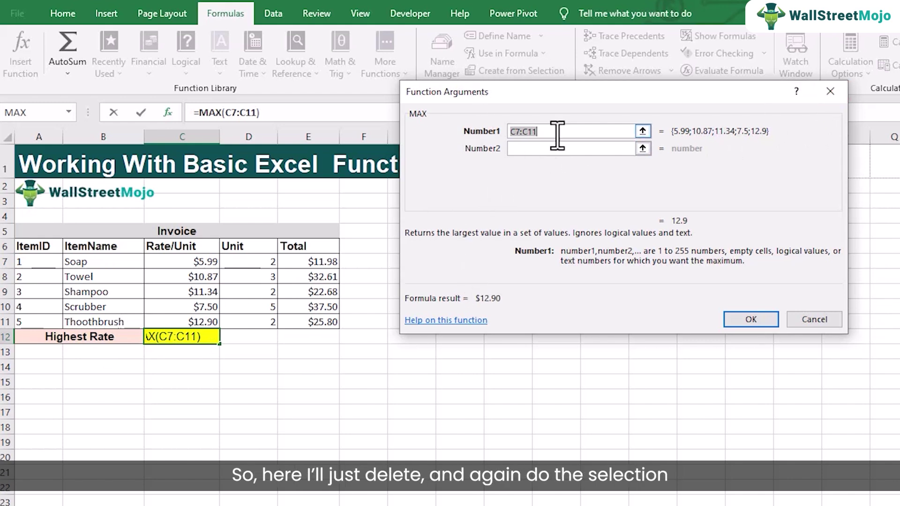
# Clear the Number1 argument of MAX, reselect the rates C7:C11 for it, and accept the function
pyautogui.press('BackSpace')
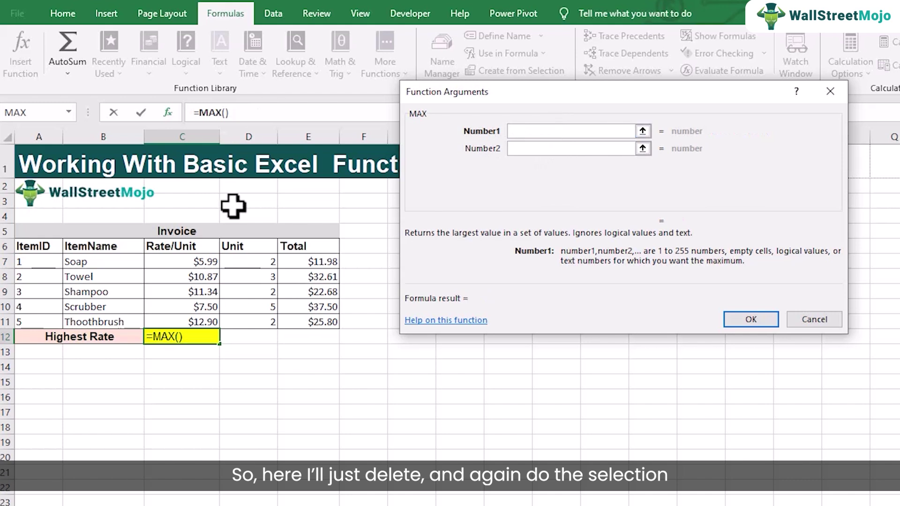
pyautogui.moveTo(195, 261); pyautogui.dragTo(197, 314)
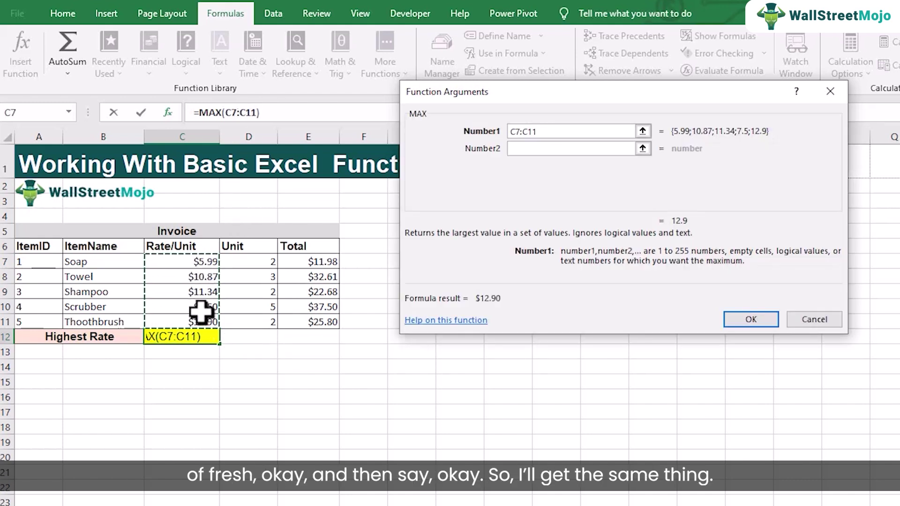
pyautogui.click(751, 320)
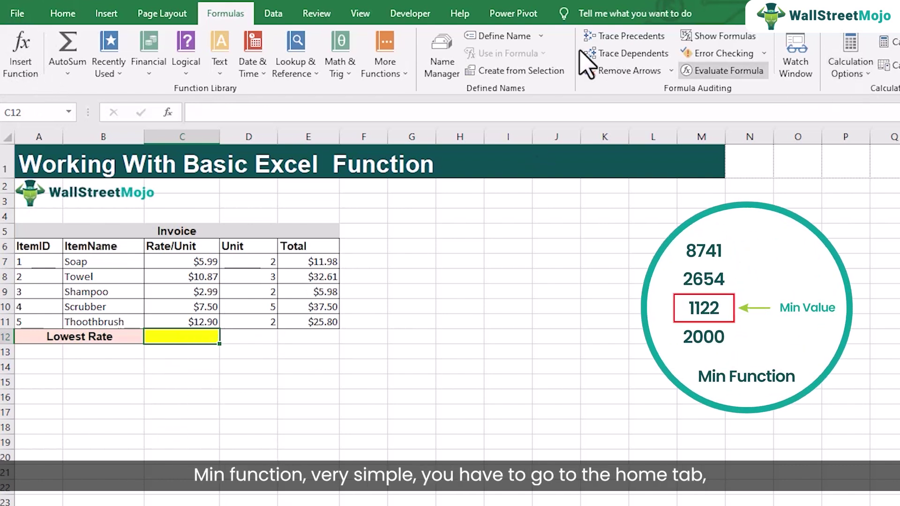
# On the MIN sheet, calculate the Lowest Rate of C7:C11 in cell C12 with the AutoSum Min option
pyautogui.click(69, 73)
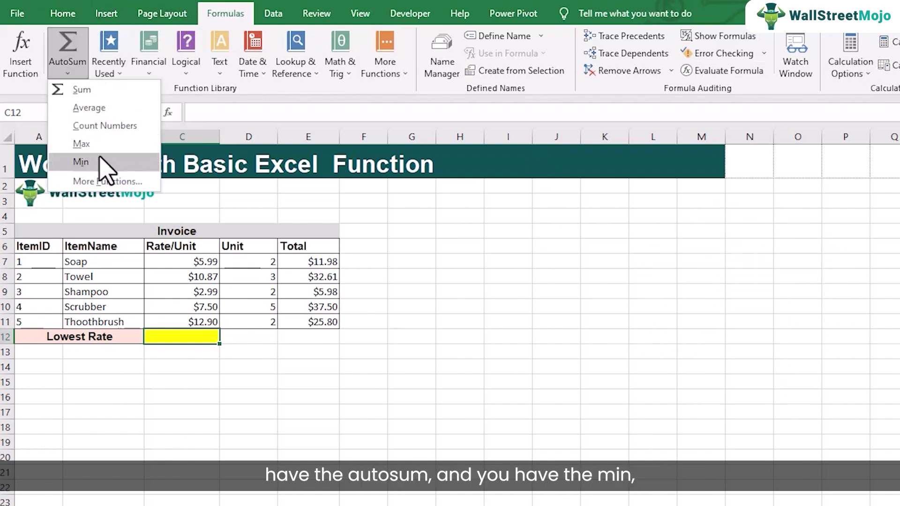
pyautogui.click(80, 162)
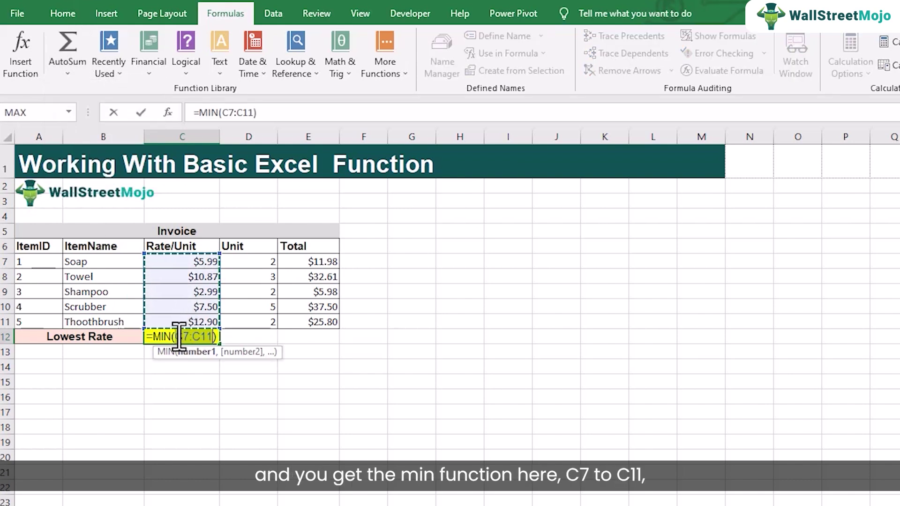
pyautogui.press('Return')
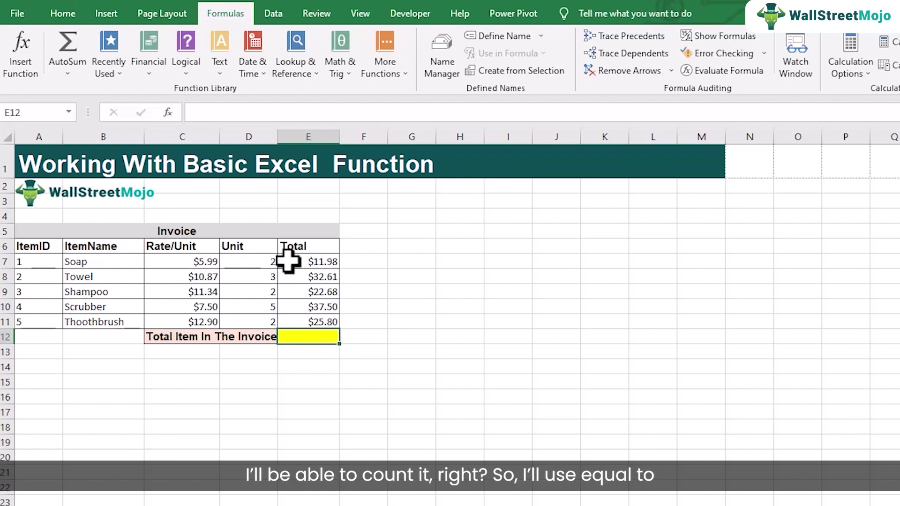
pyautogui.write('=cou')
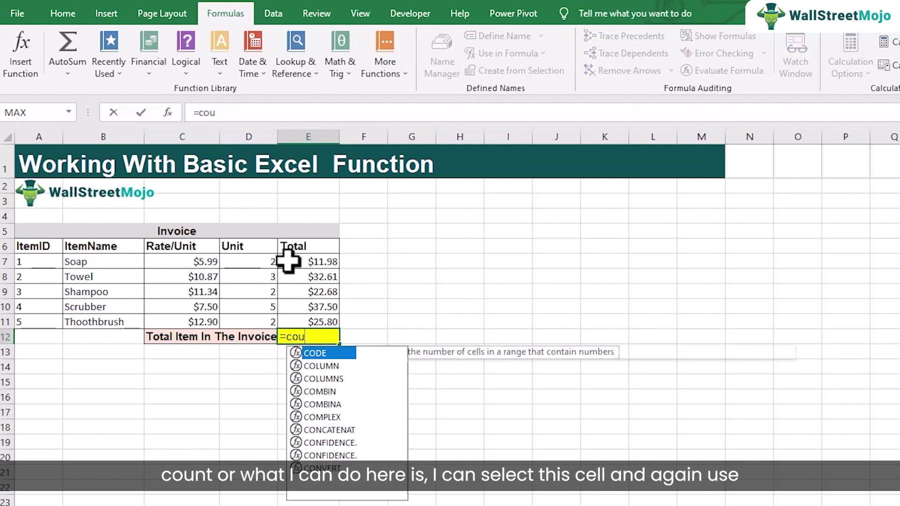
pyautogui.press('Escape')
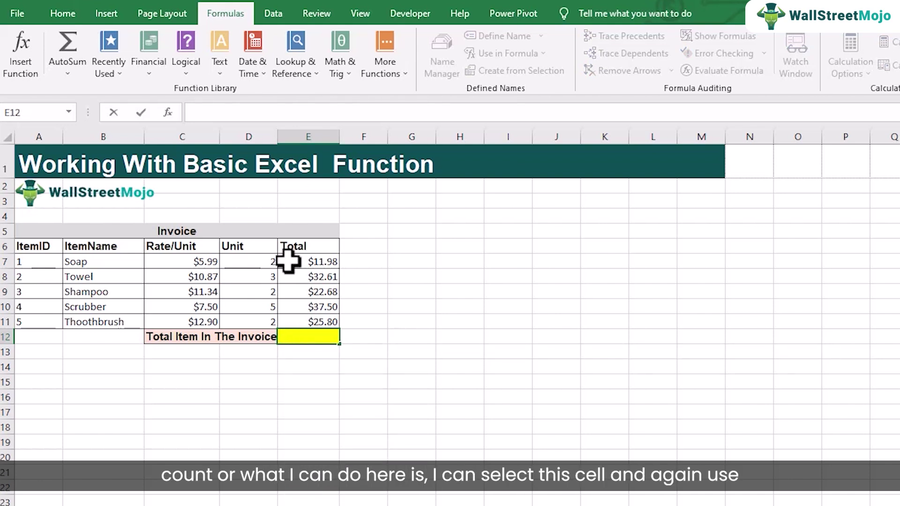
pyautogui.click(330, 382)
pyautogui.click(322, 341)
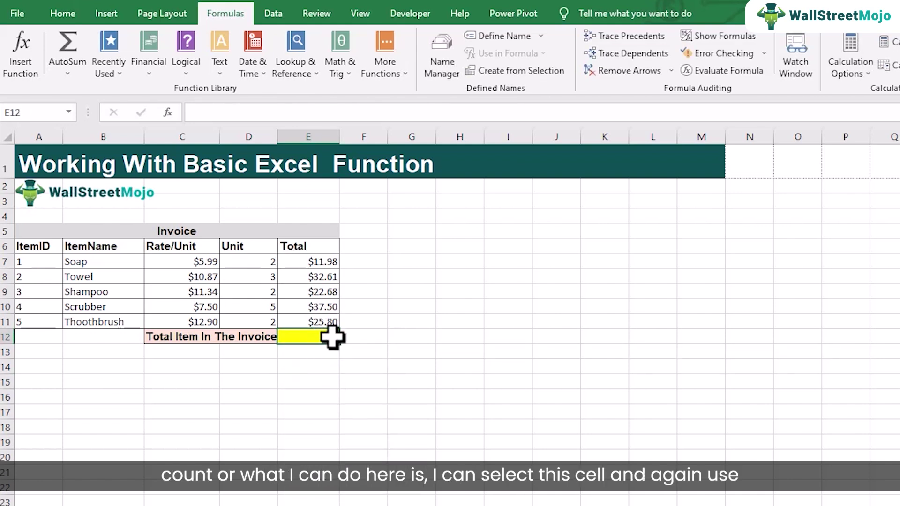
# Count the invoice totals E7:E11 in cell E12 with the AutoSum Count Numbers option and inspect the resulting formula
pyautogui.click(75, 74)
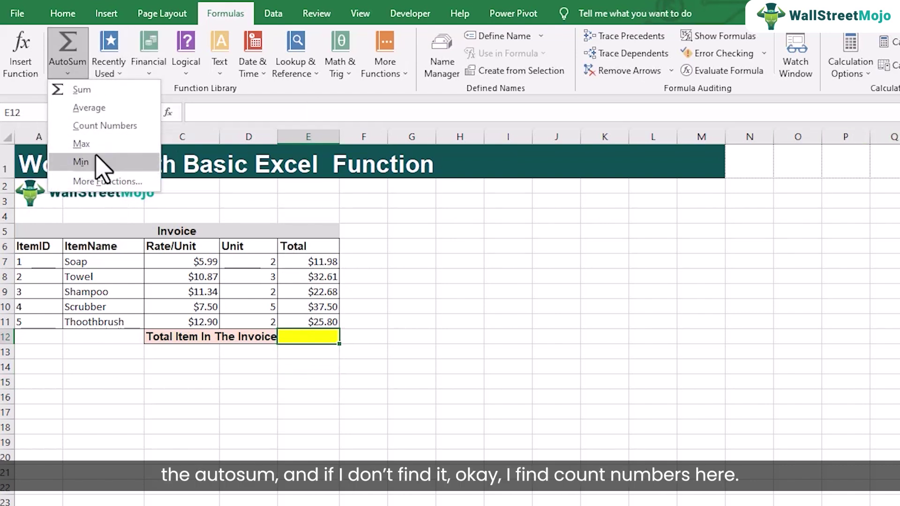
pyautogui.click(103, 130)
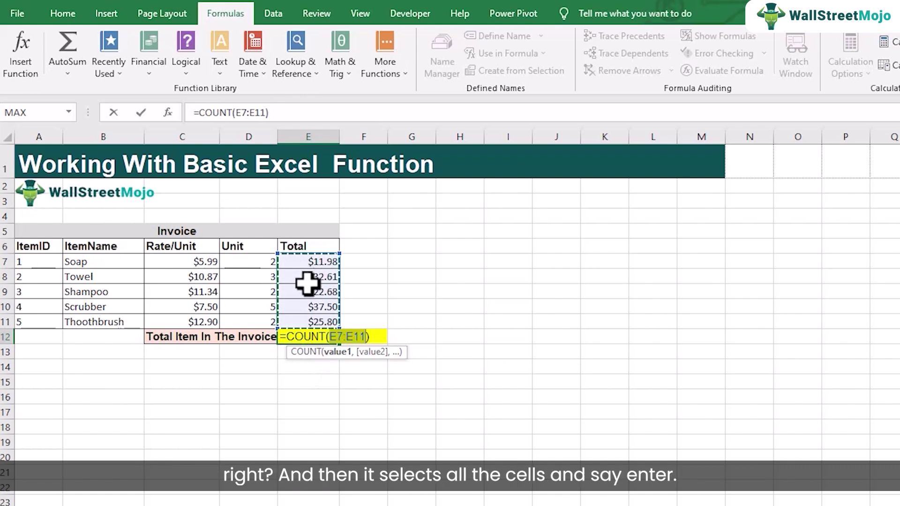
pyautogui.press('Return')
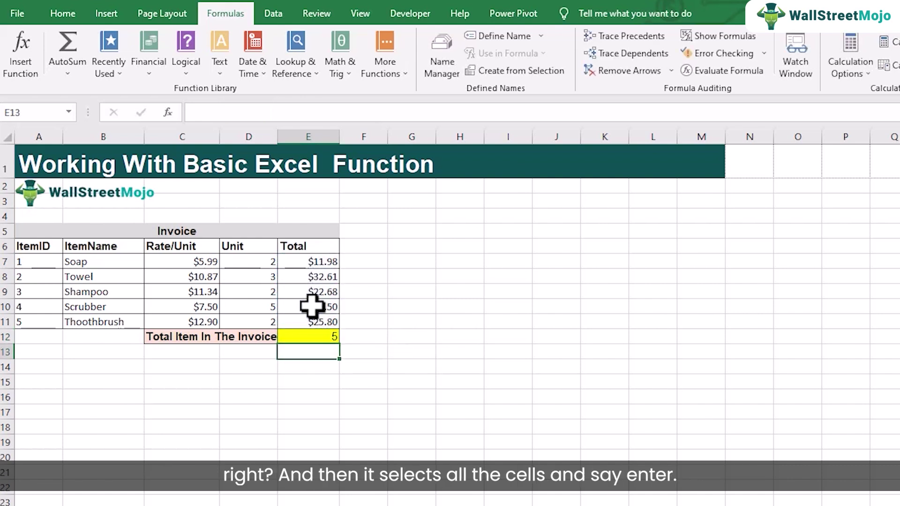
pyautogui.click(313, 334)
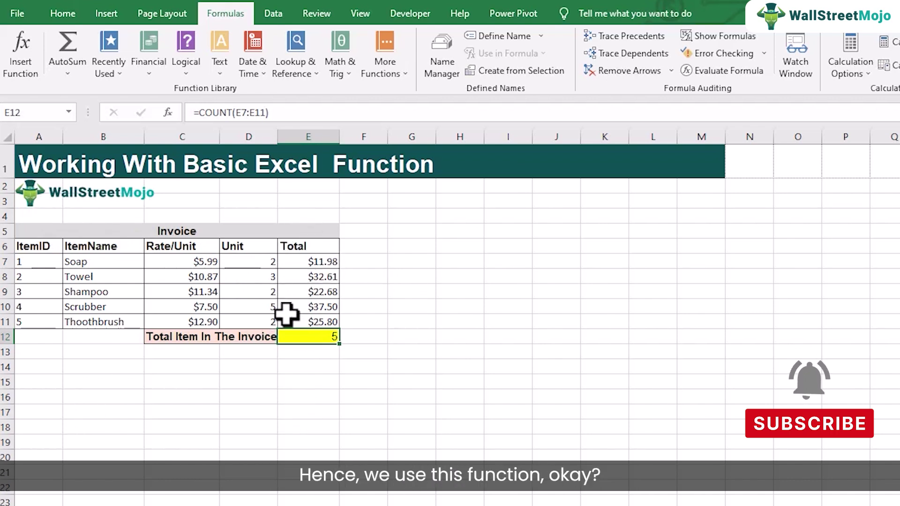
pyautogui.doubleClick(300, 339)
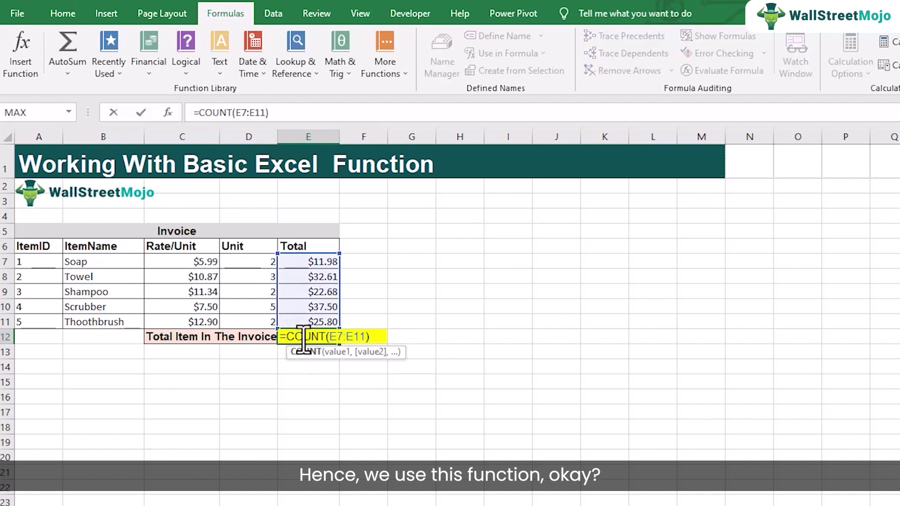
pyautogui.press('Return')
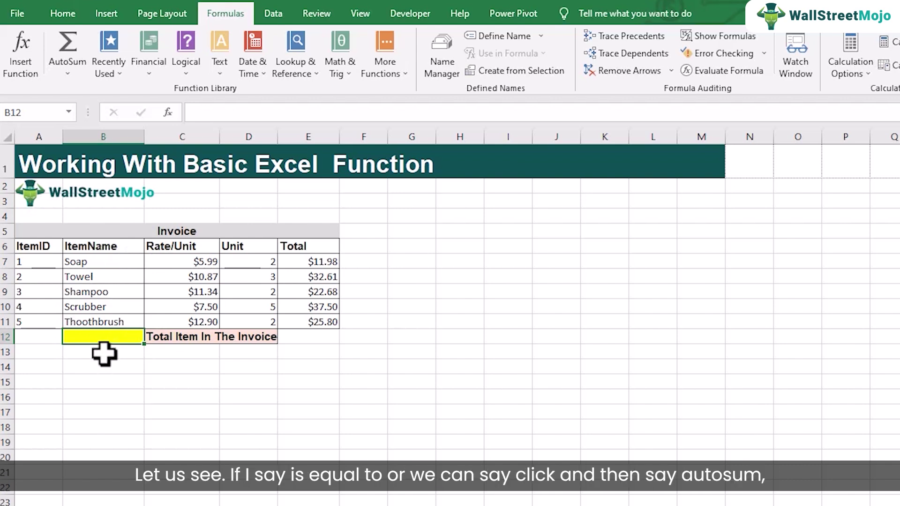
pyautogui.write('=')
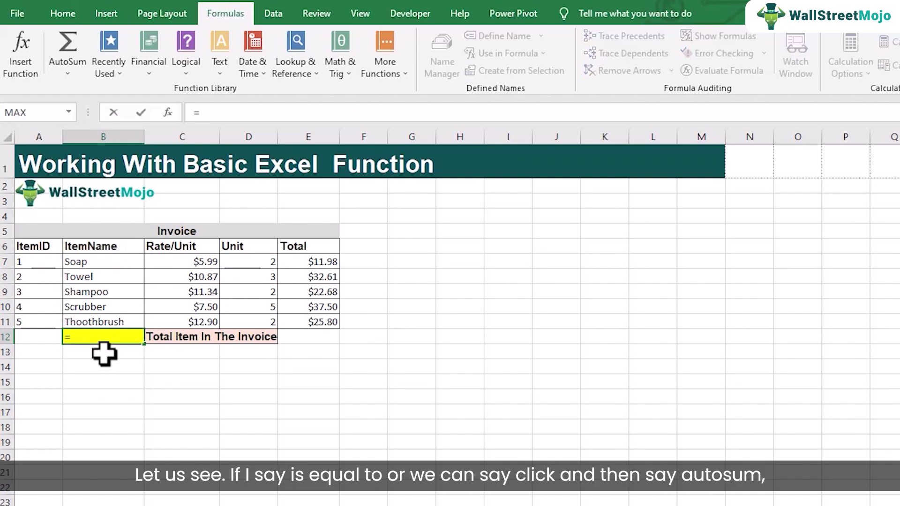
pyautogui.click(118, 380)
pyautogui.click(120, 337)
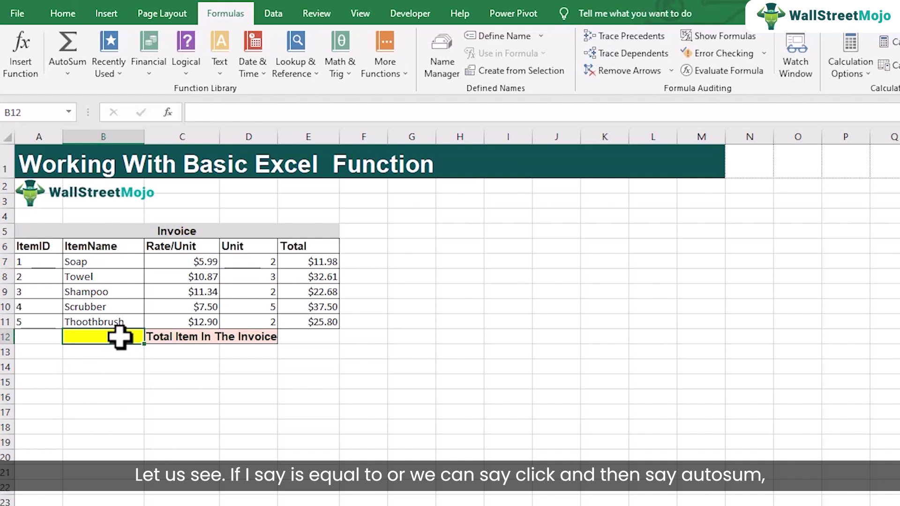
# Open the Insert Function dialog for cell B12 and find the COUNT functions in the All category
pyautogui.click(69, 71)
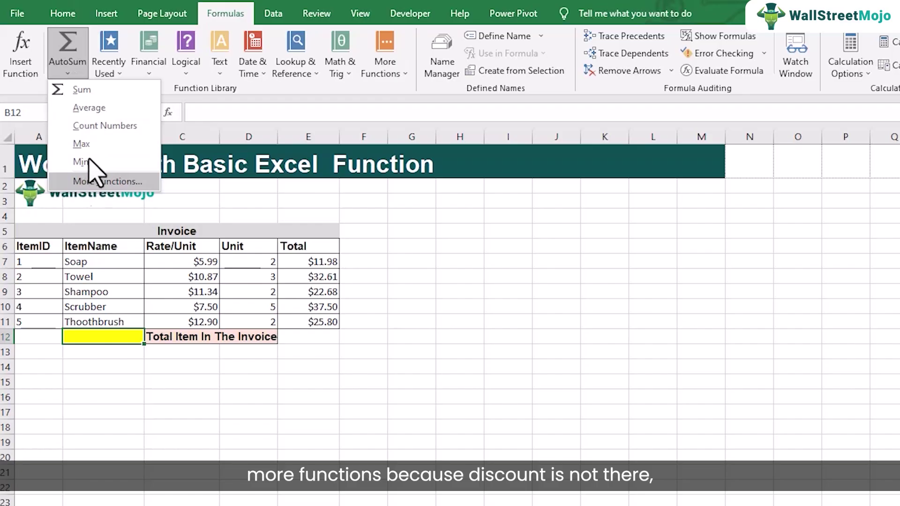
pyautogui.click(93, 186)
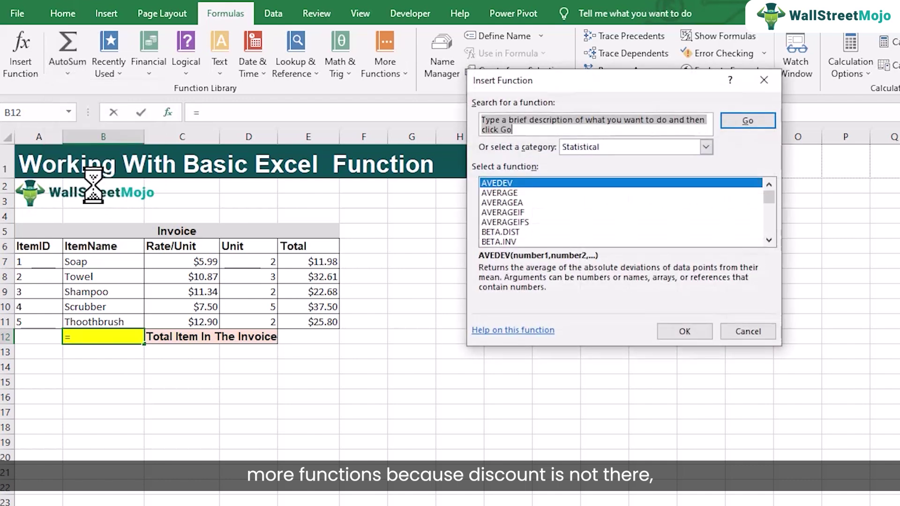
pyautogui.click(705, 146)
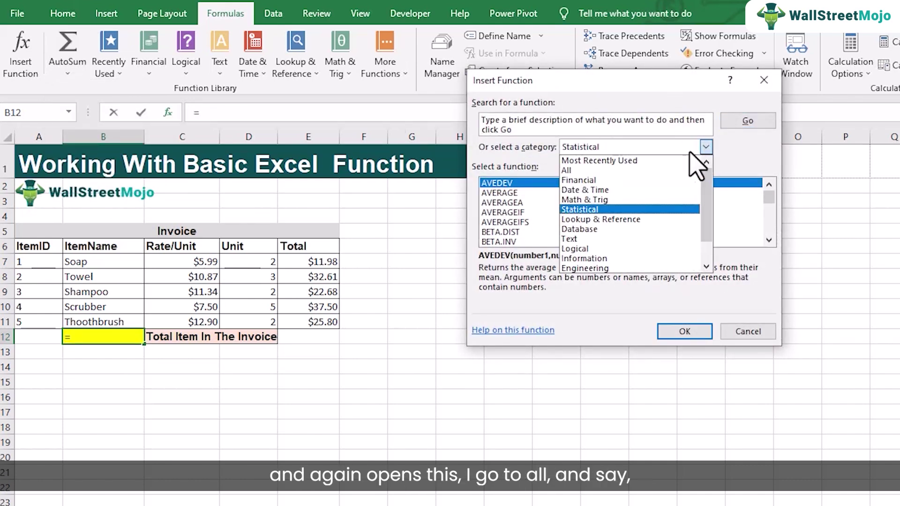
pyautogui.click(669, 170)
pyautogui.click(625, 147)
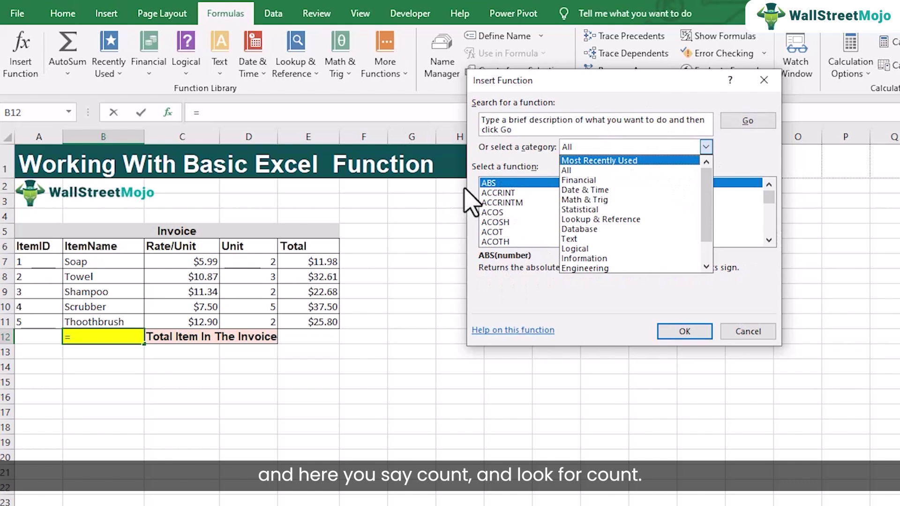
pyautogui.click(484, 183)
pyautogui.press('c')
pyautogui.scroll(-6, 568, 227)
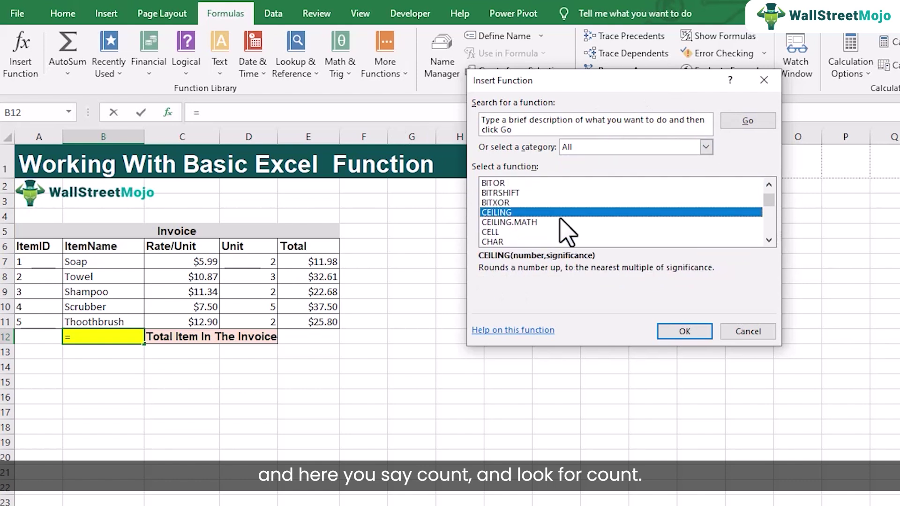
pyautogui.scroll(-6, 570, 227)
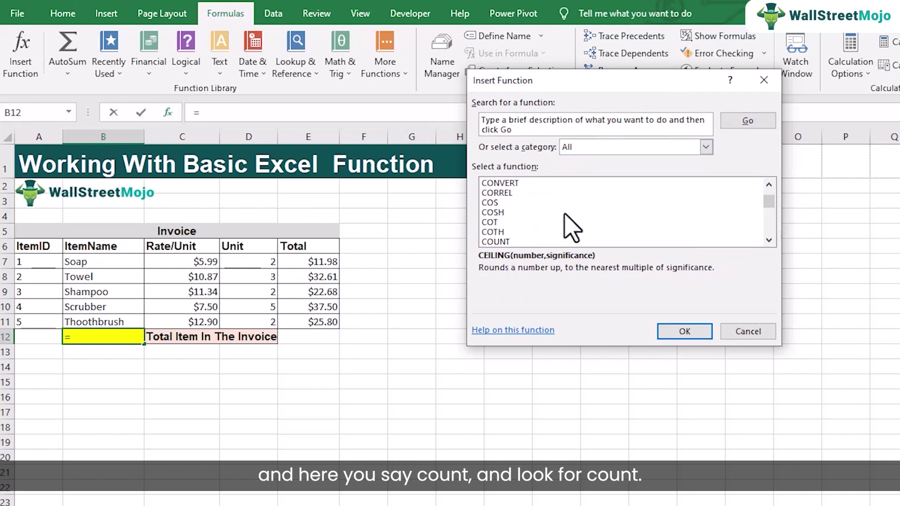
# Insert the COUNT function into cell B12 with the item names B7:B11 as its Value1 argument
pyautogui.click(501, 192)
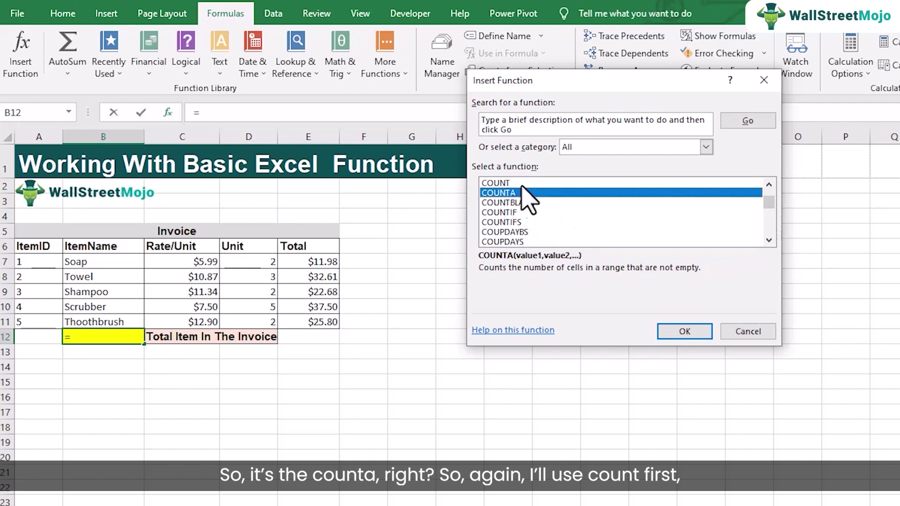
pyautogui.click(497, 185)
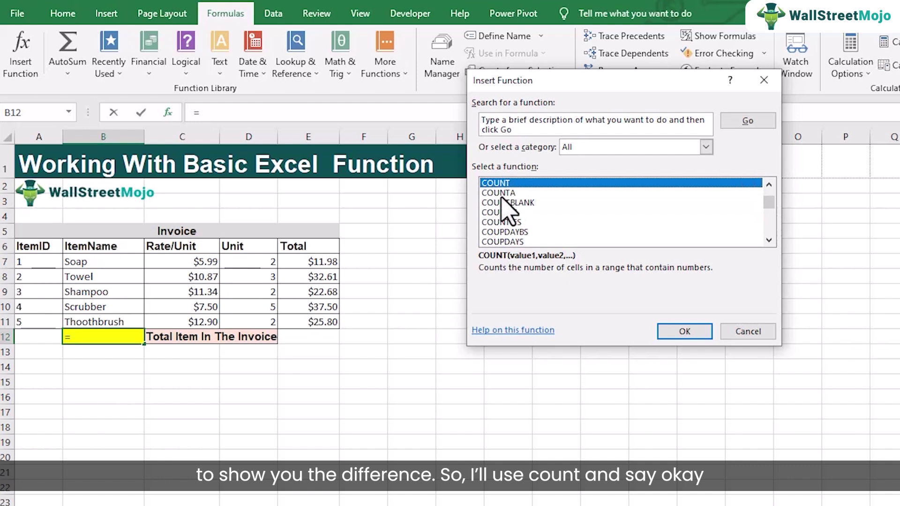
pyautogui.click(684, 331)
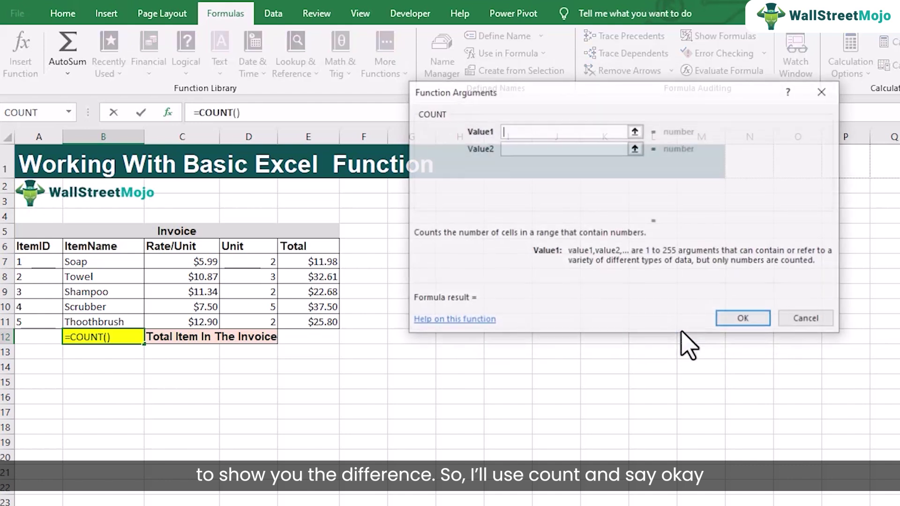
pyautogui.moveTo(94, 263); pyautogui.dragTo(95, 318)
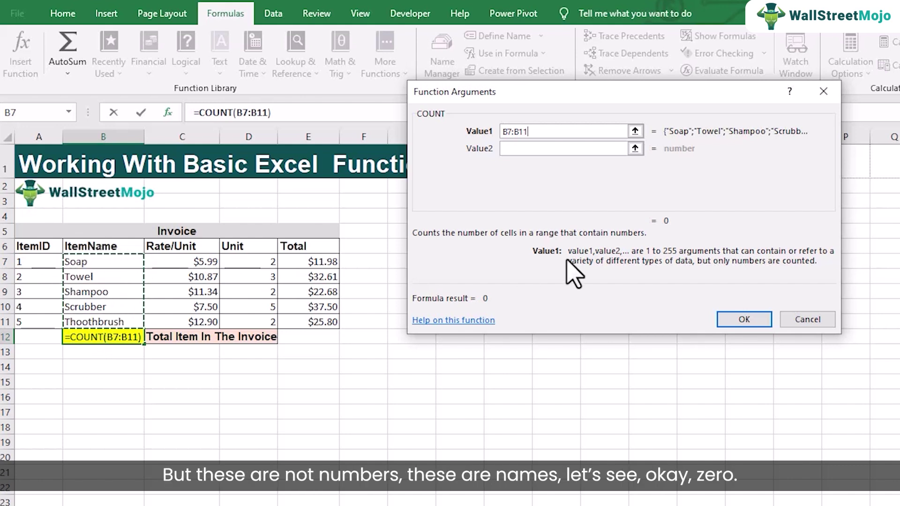
pyautogui.click(743, 319)
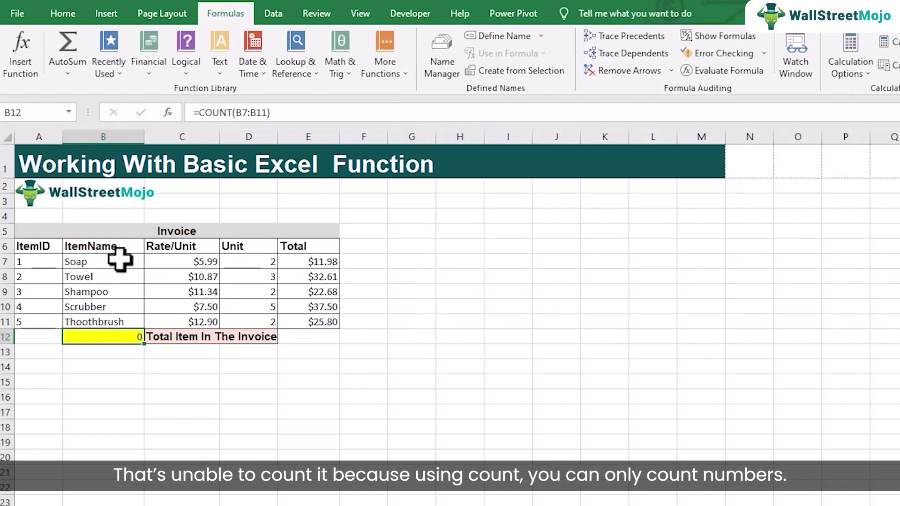
# Change the formula in cell B12 to =COUNTA(B7:B11) and inspect it again
pyautogui.doubleClick(117, 338)
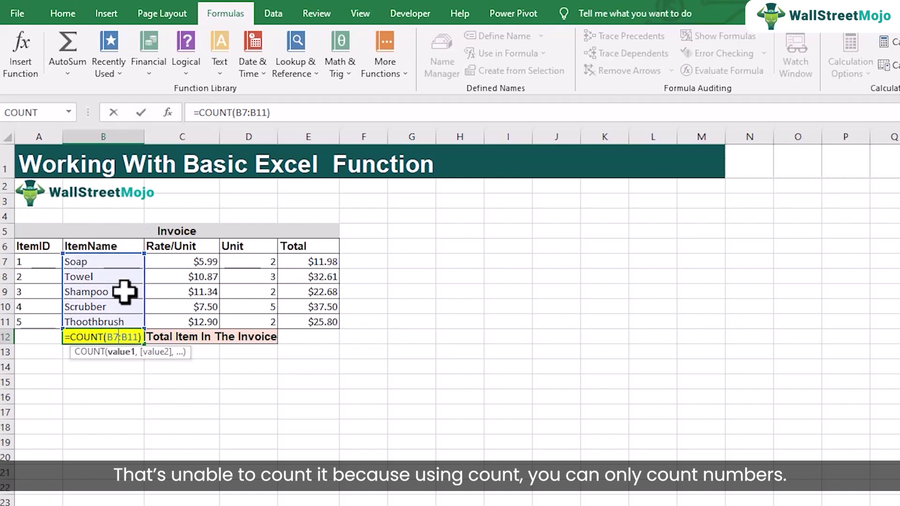
pyautogui.click(101, 342)
pyautogui.click(107, 342)
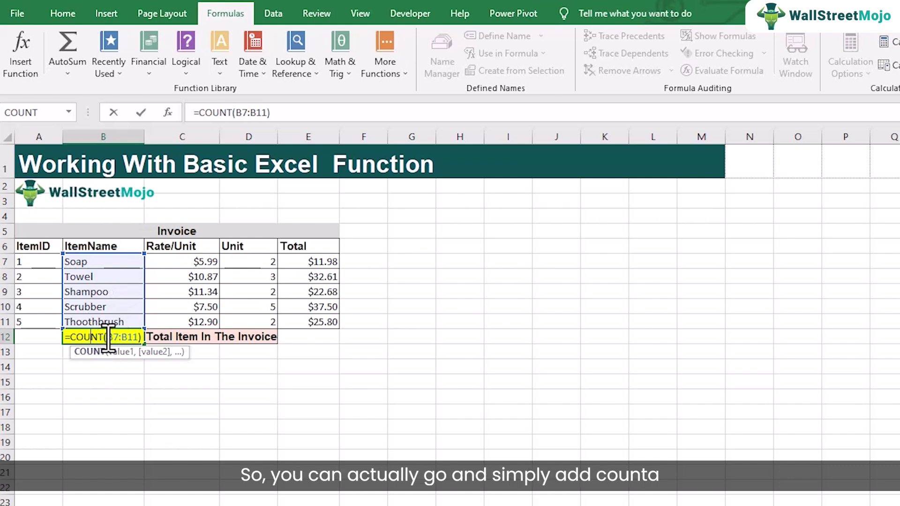
pyautogui.write('A')
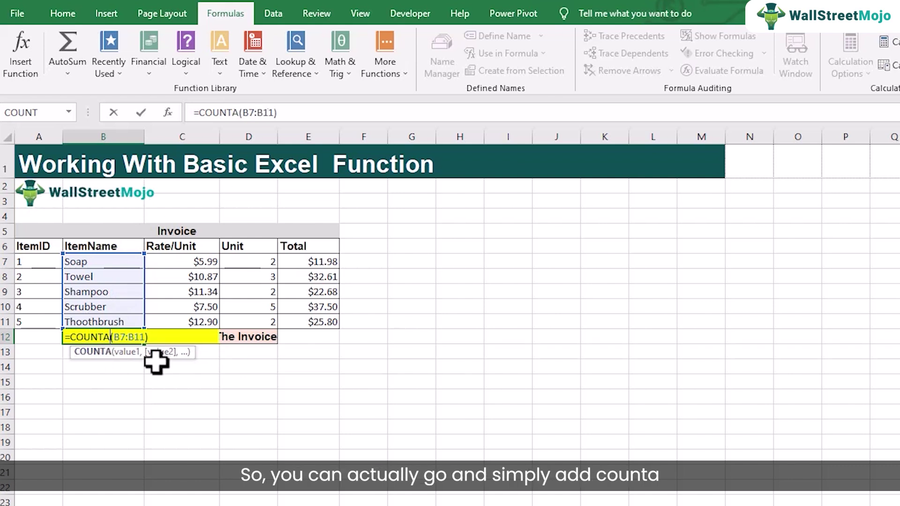
pyautogui.click(120, 371)
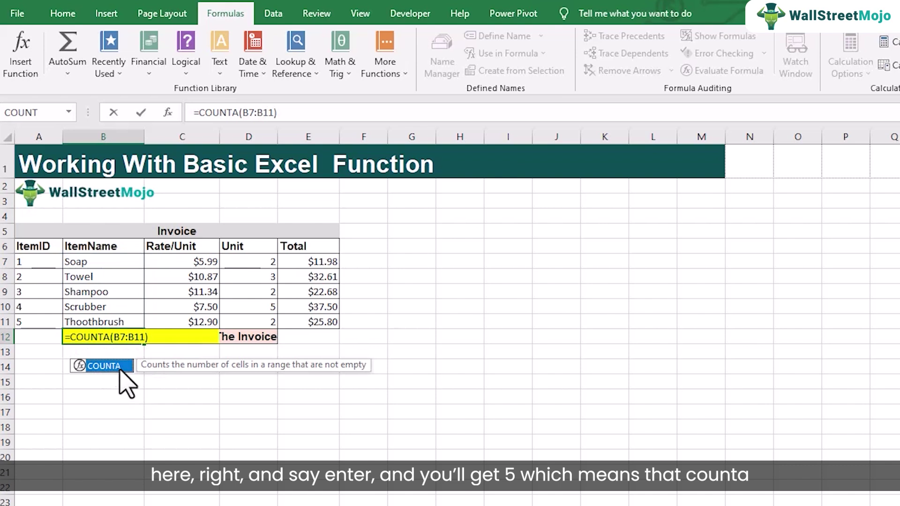
pyautogui.press('Return')
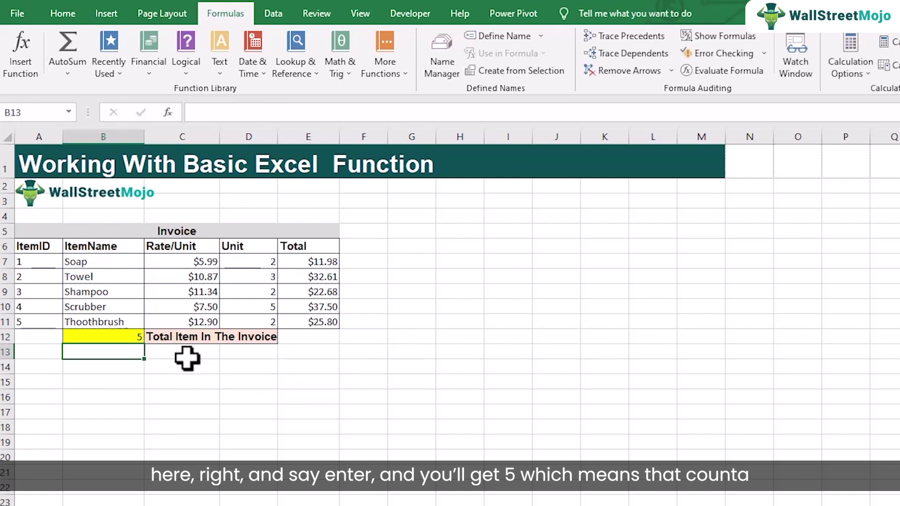
pyautogui.click(135, 338)
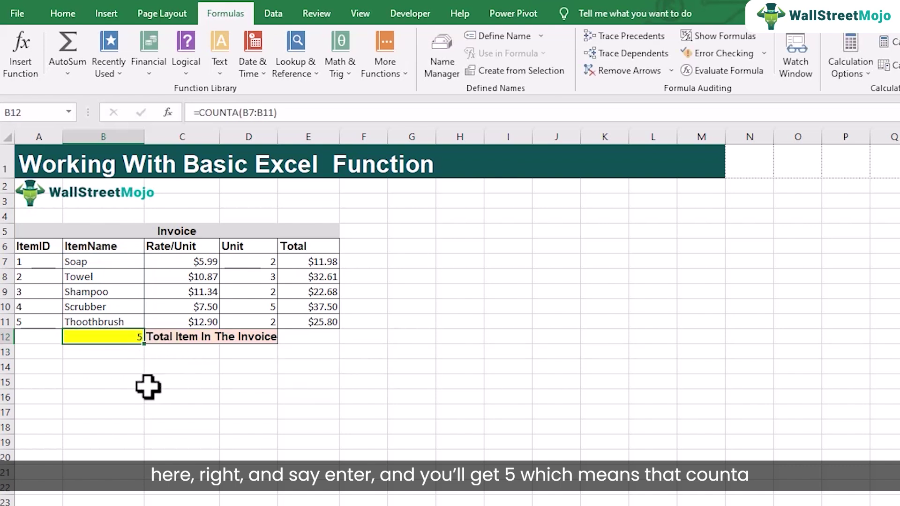
pyautogui.doubleClick(122, 338)
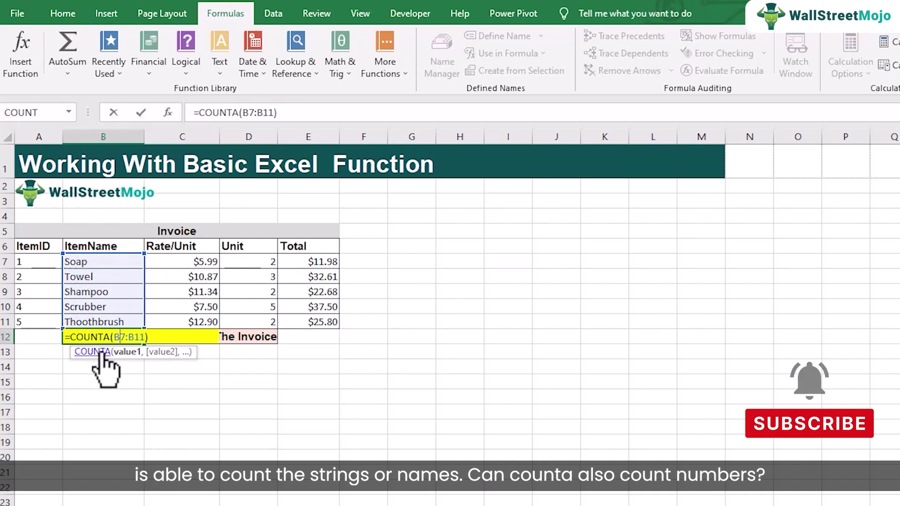
pyautogui.press('Return')
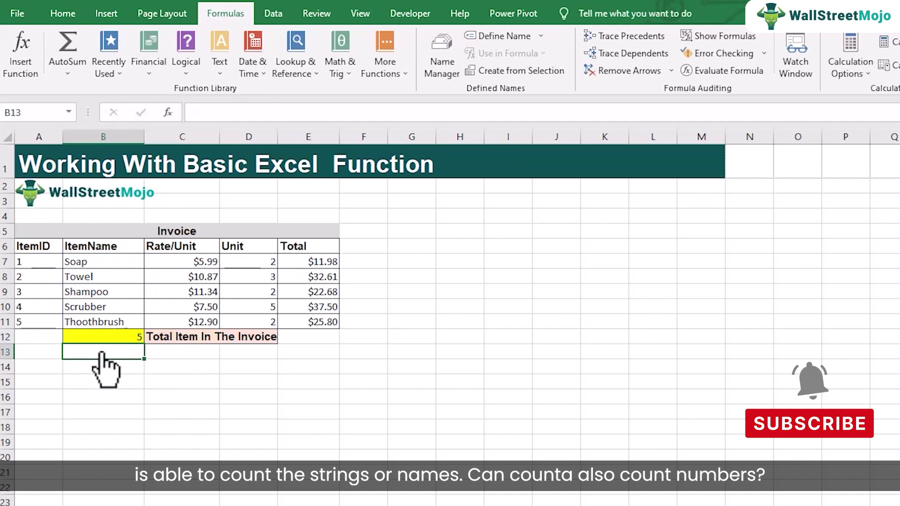
# Enter the formula =COUNTA(E7:E11) in cell E12 to count the invoice totals, and reselect that cell
pyautogui.click(294, 340)
pyautogui.write('=cou')
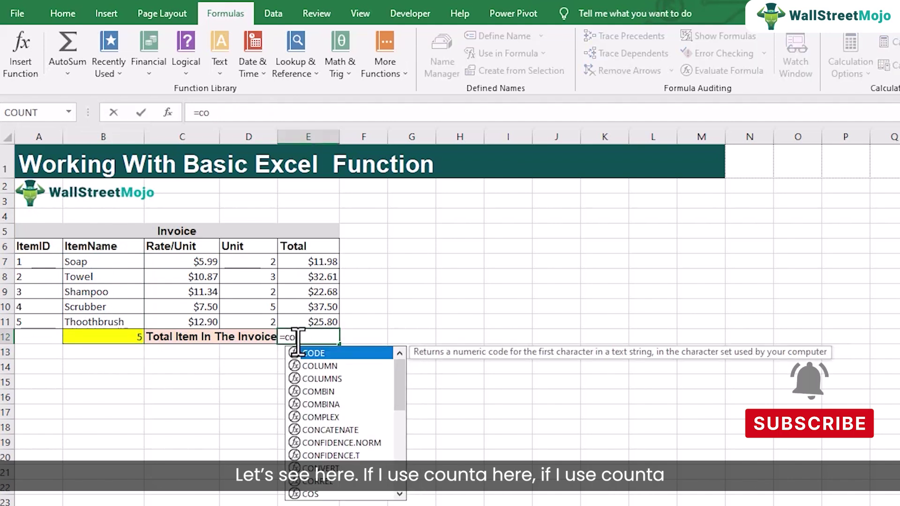
pyautogui.press('Down')
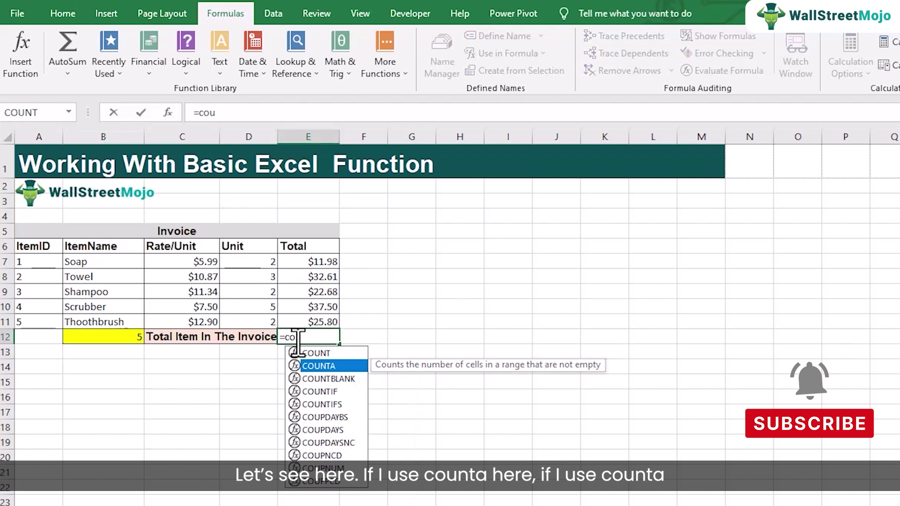
pyautogui.press('Tab')
pyautogui.moveTo(304, 264); pyautogui.dragTo(313, 319)
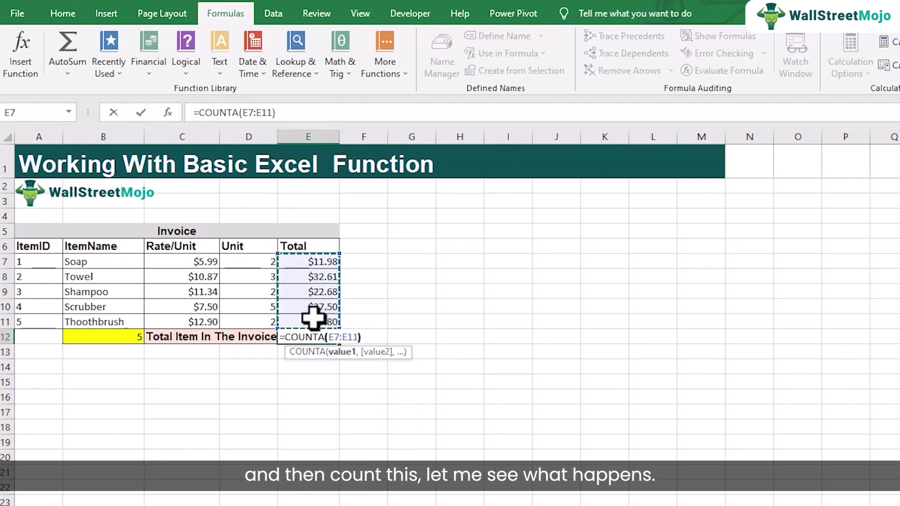
pyautogui.press('Return')
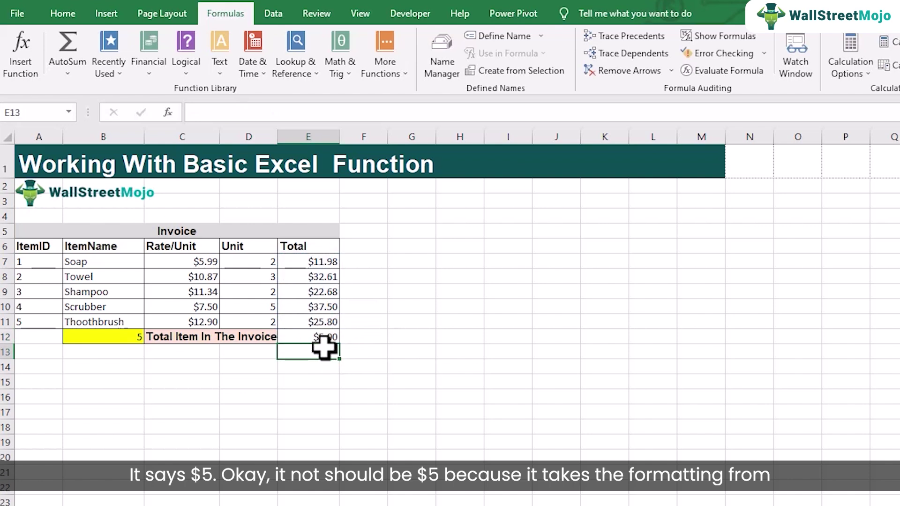
pyautogui.press('Up')
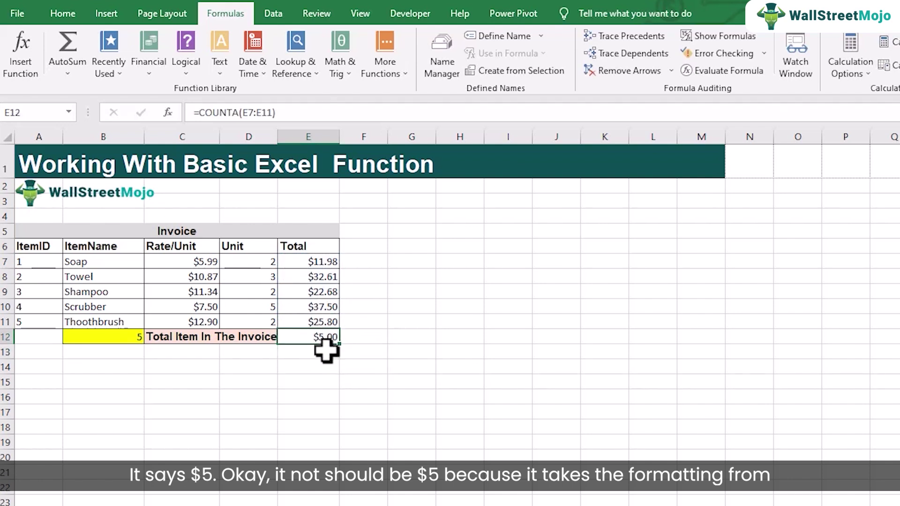
# Change the number format of cell E12 to General and reselect that cell
pyautogui.rightClick(321, 341)
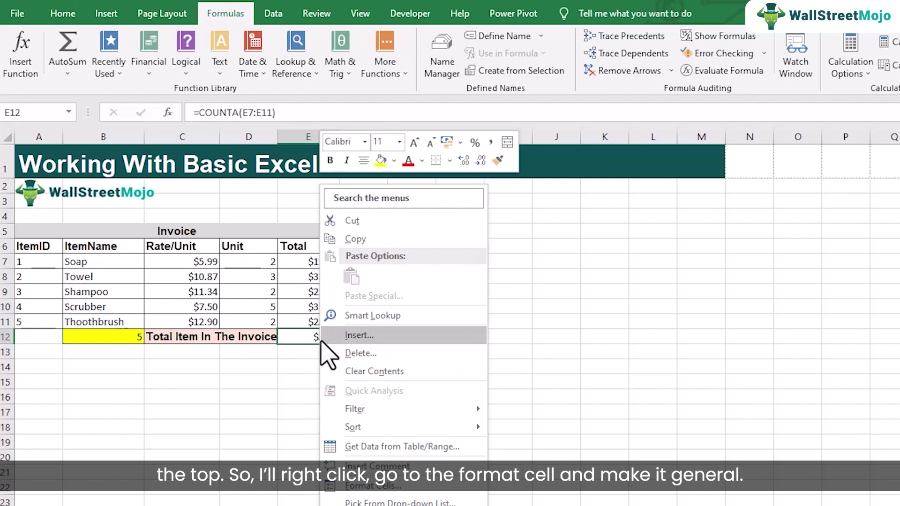
pyautogui.click(344, 485)
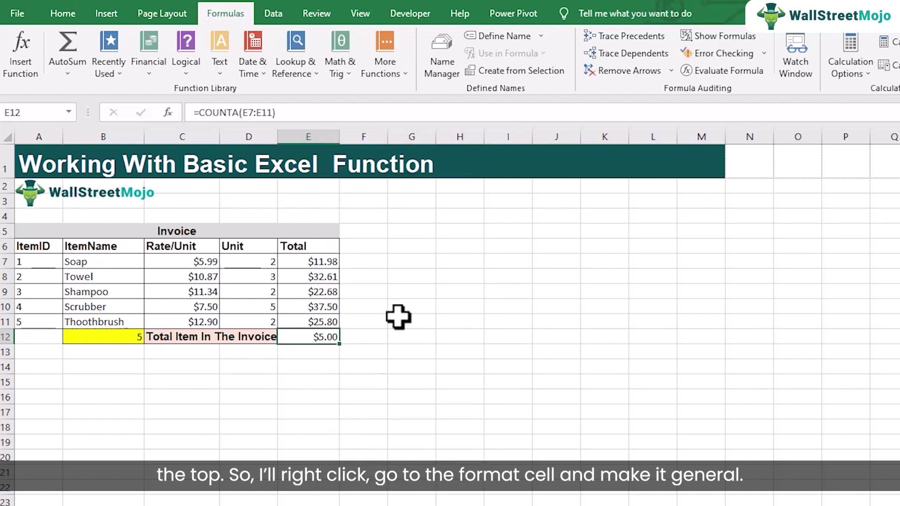
pyautogui.click(196, 255)
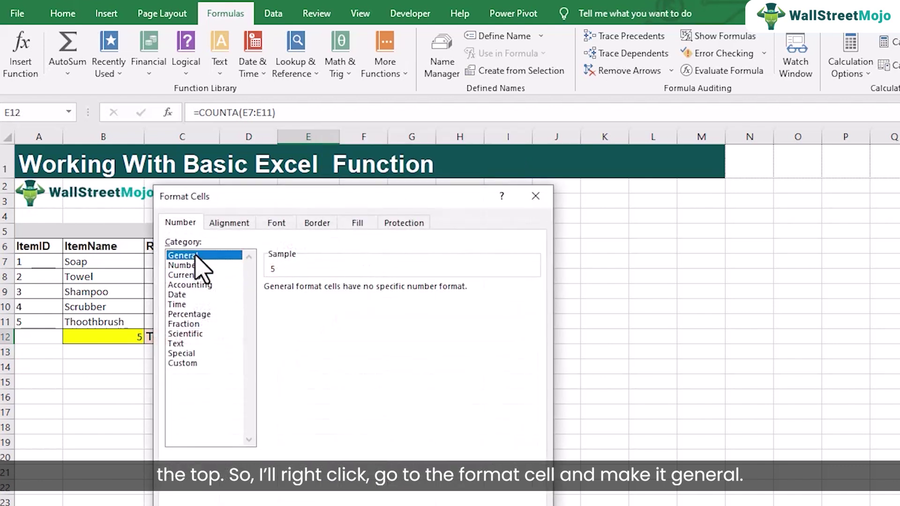
pyautogui.click(412, 504)
pyautogui.click(336, 412)
pyautogui.click(312, 336)
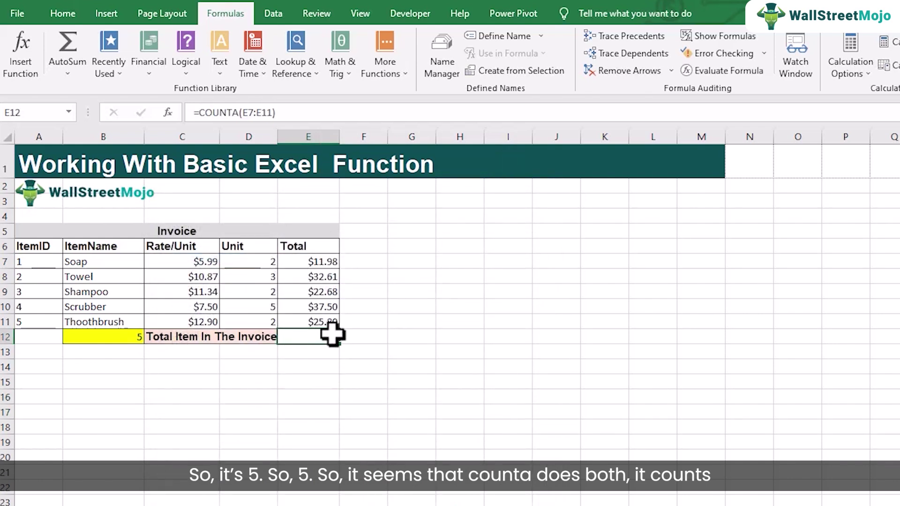
# Inspect the COUNTA formulas in cells E12 and B12, and return to the overview sheet listing the covered functions
pyautogui.doubleClick(331, 336)
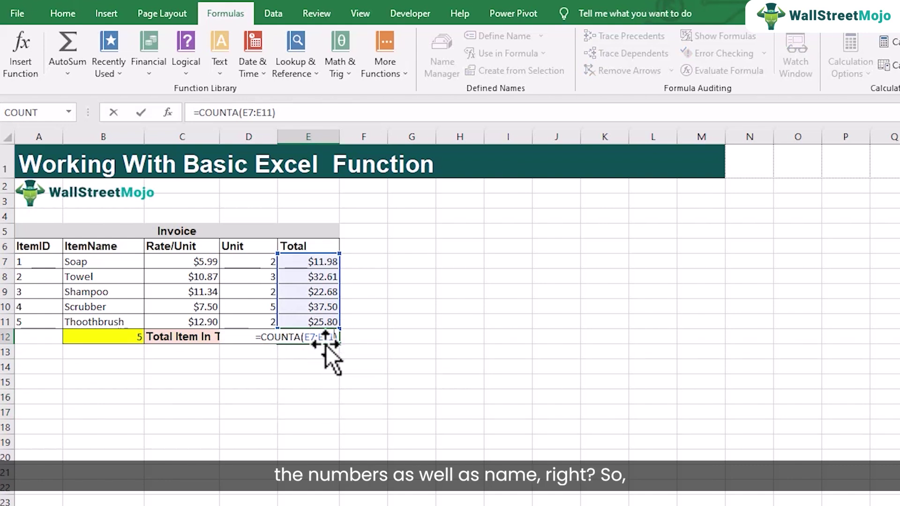
pyautogui.press('Return')
pyautogui.click(92, 334)
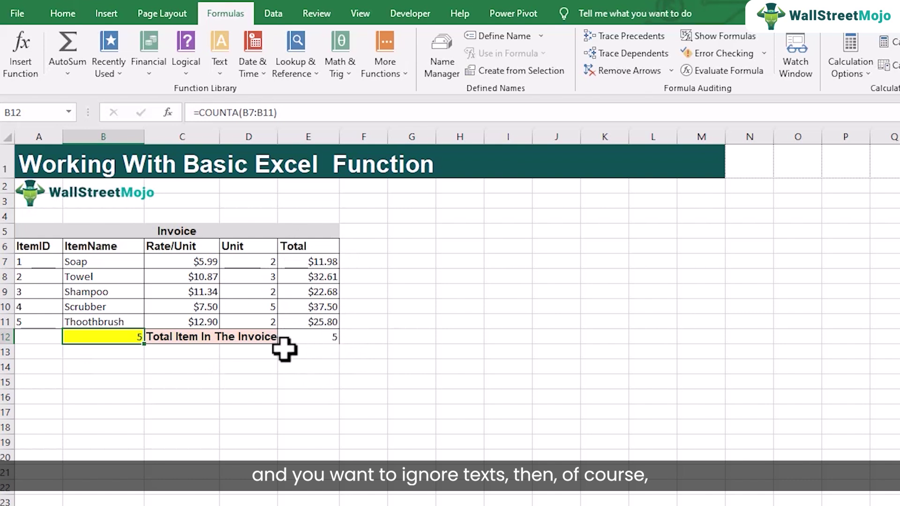
pyautogui.doubleClick(323, 335)
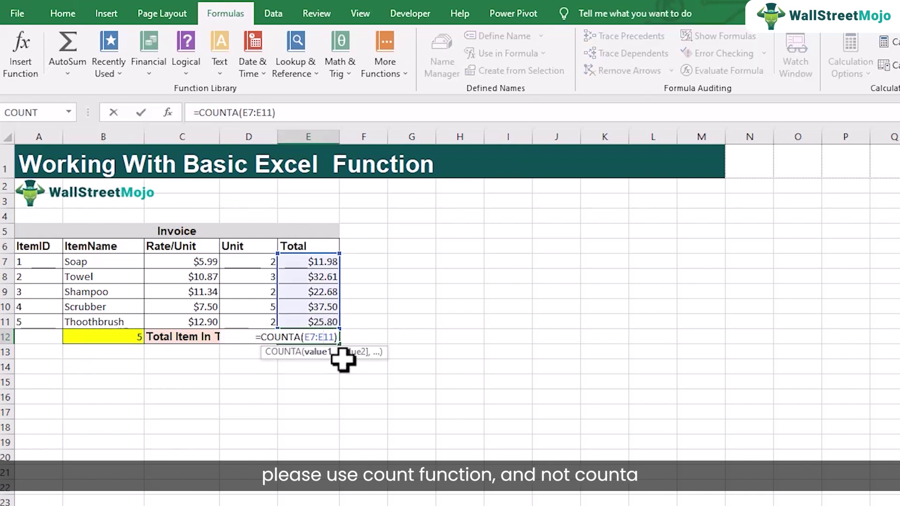
pyautogui.press('Return')
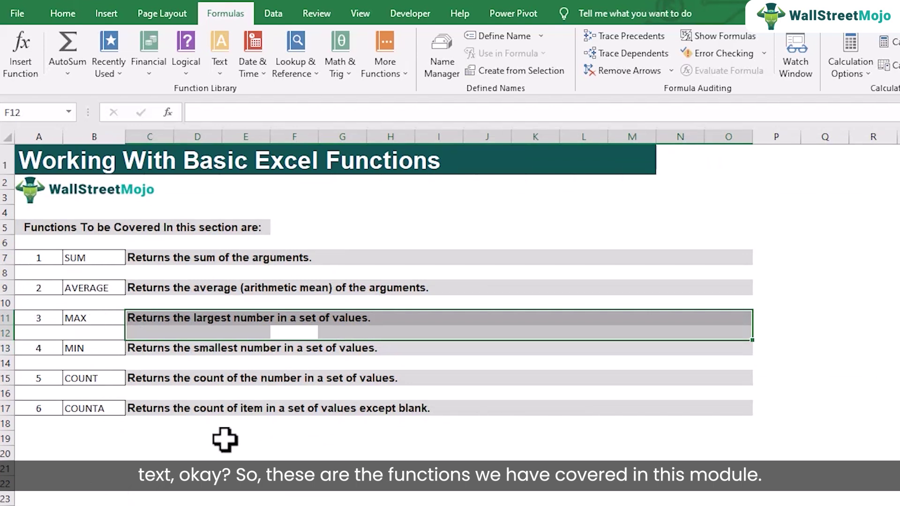
pyautogui.click(227, 439)
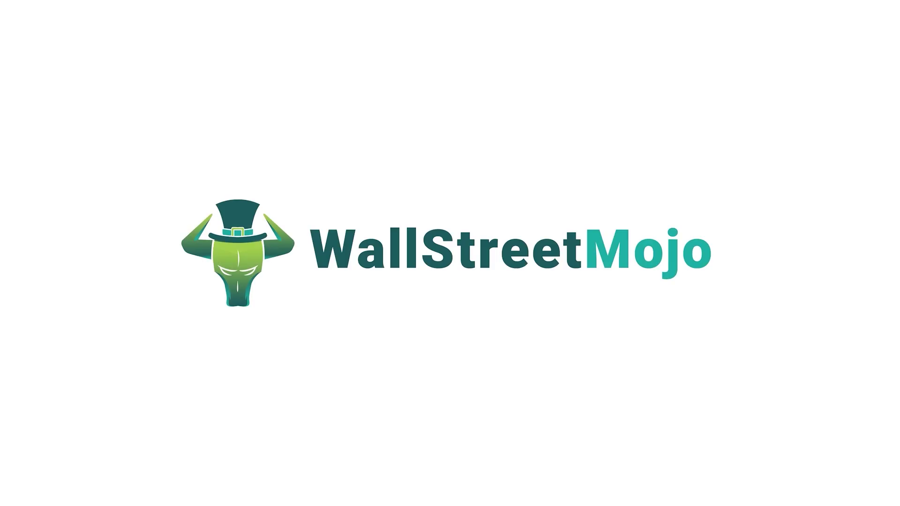